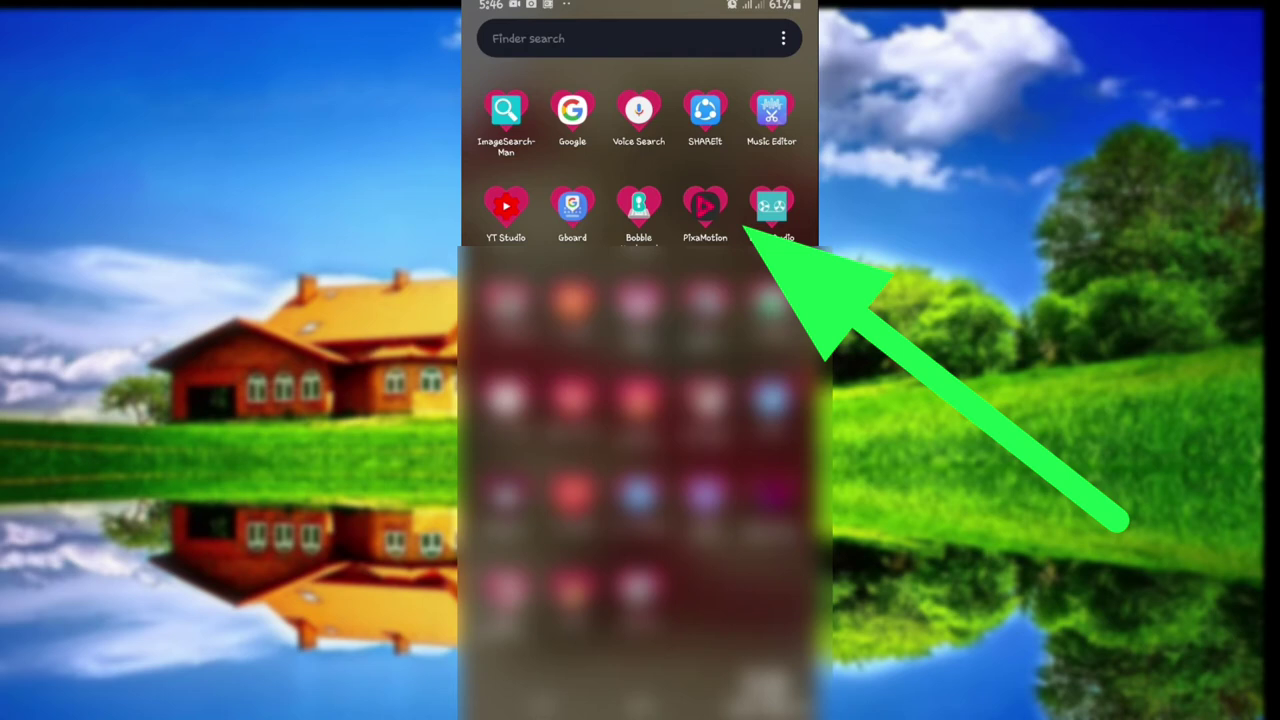
Open the sunset seascape photo in PixaMotion and confirm the crop to reach the editor.
{"action": "left_click", "coordinate": [705, 208]}
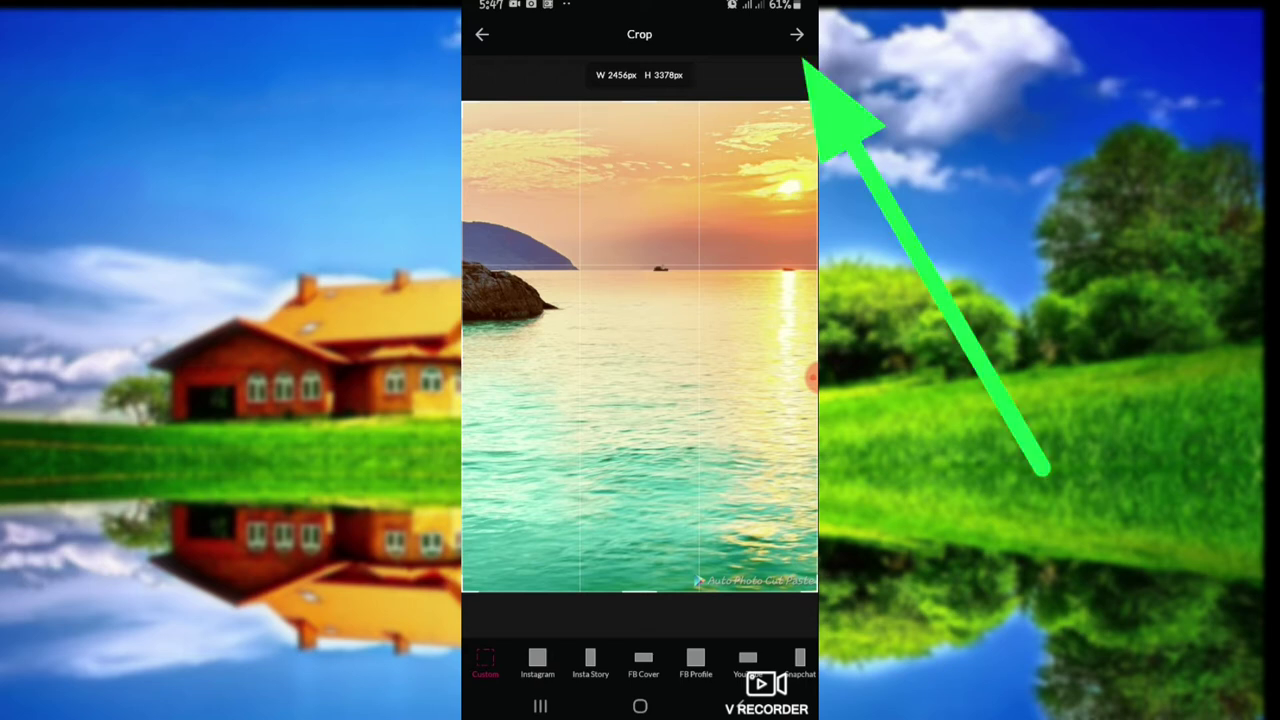
{"action": "left_click", "coordinate": [796, 34]}
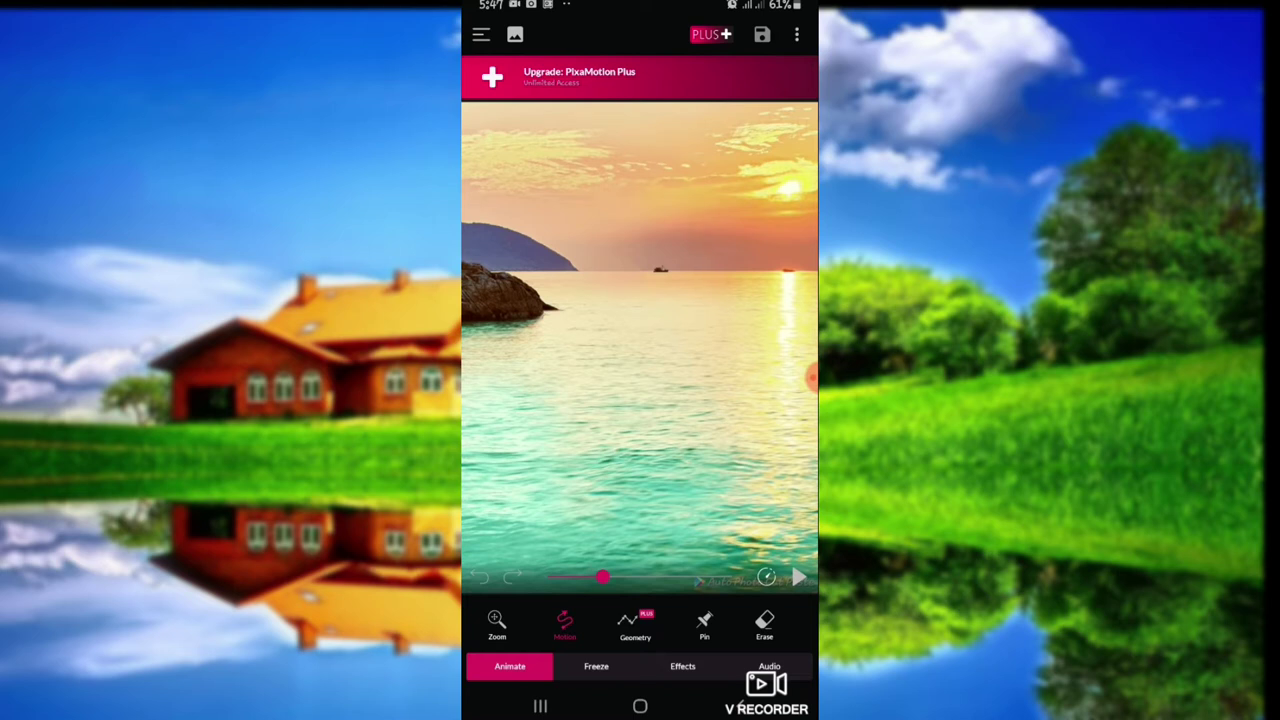
{"action": "left_click", "coordinate": [810, 376]}
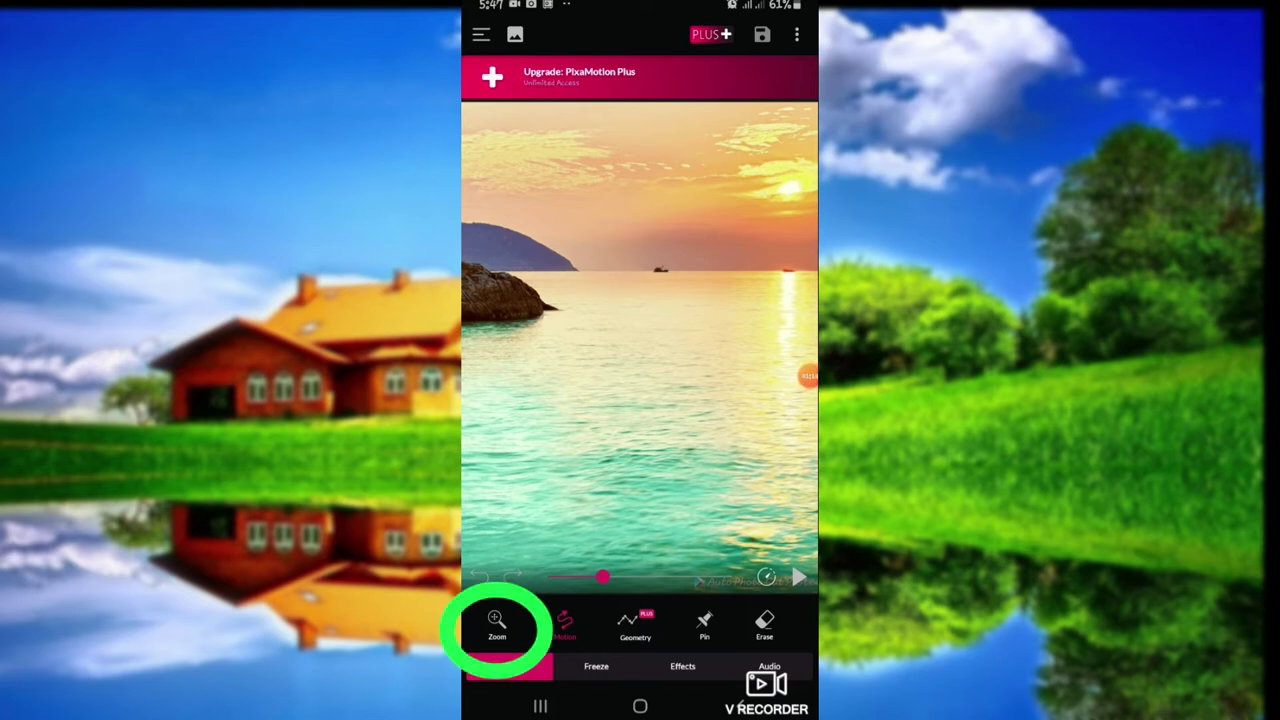
{"action": "left_click", "coordinate": [497, 625]}
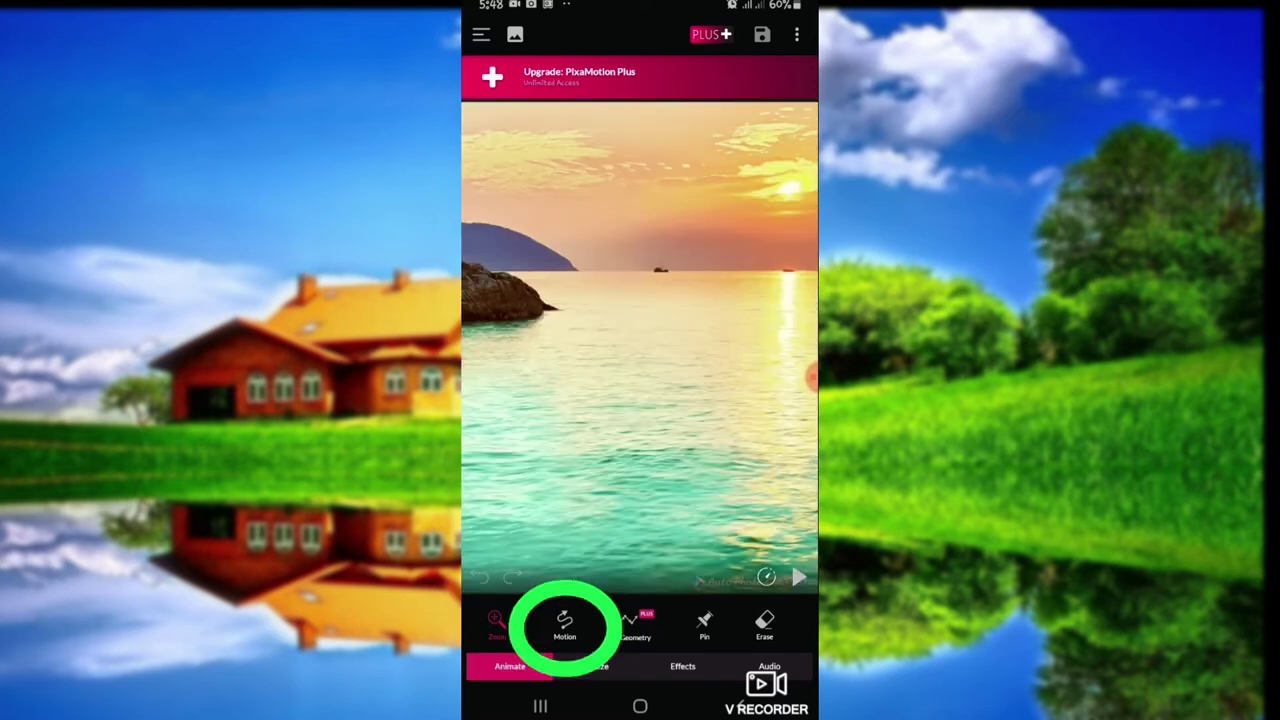
{"action": "left_click", "coordinate": [565, 624]}
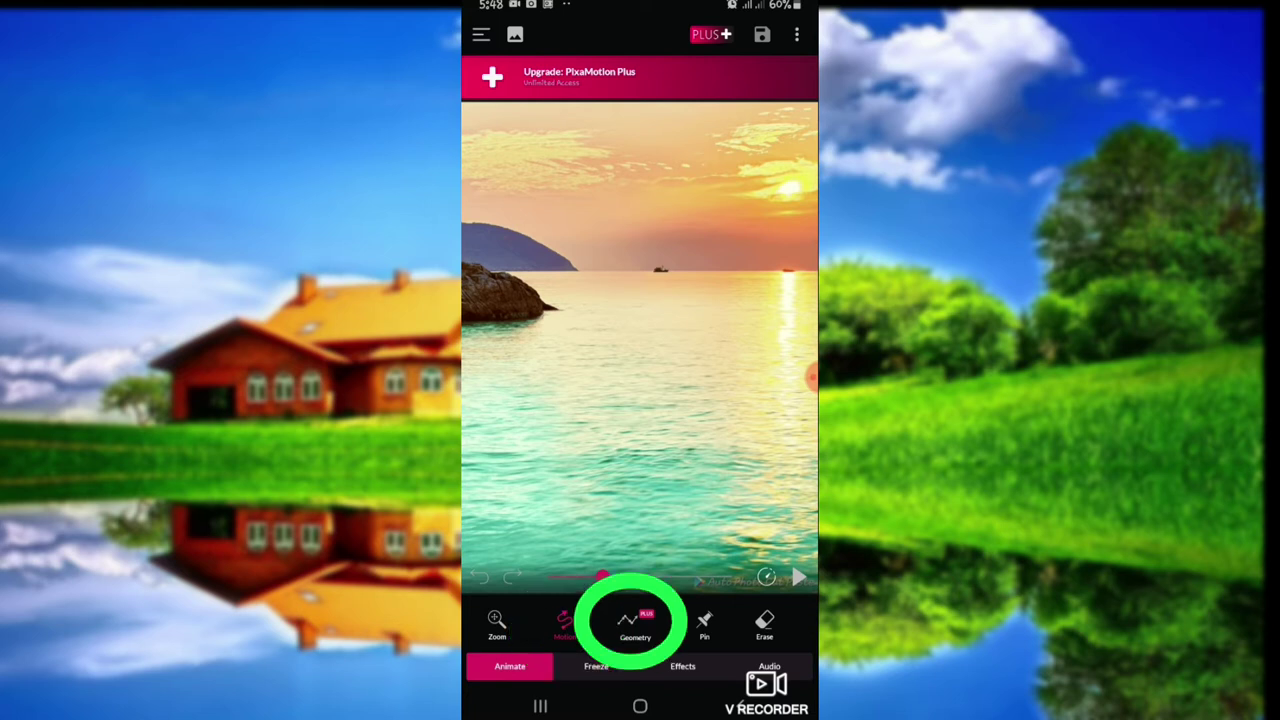
{"action": "left_click", "coordinate": [633, 622]}
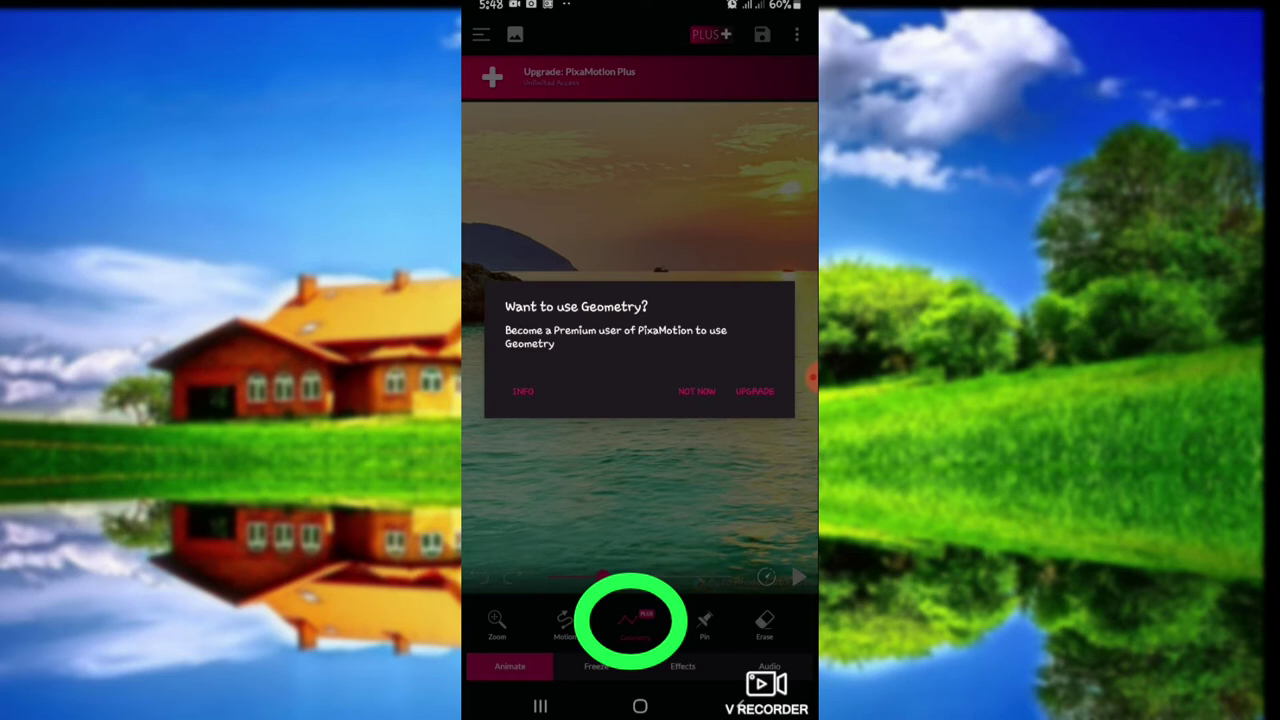
{"action": "left_click", "coordinate": [522, 391]}
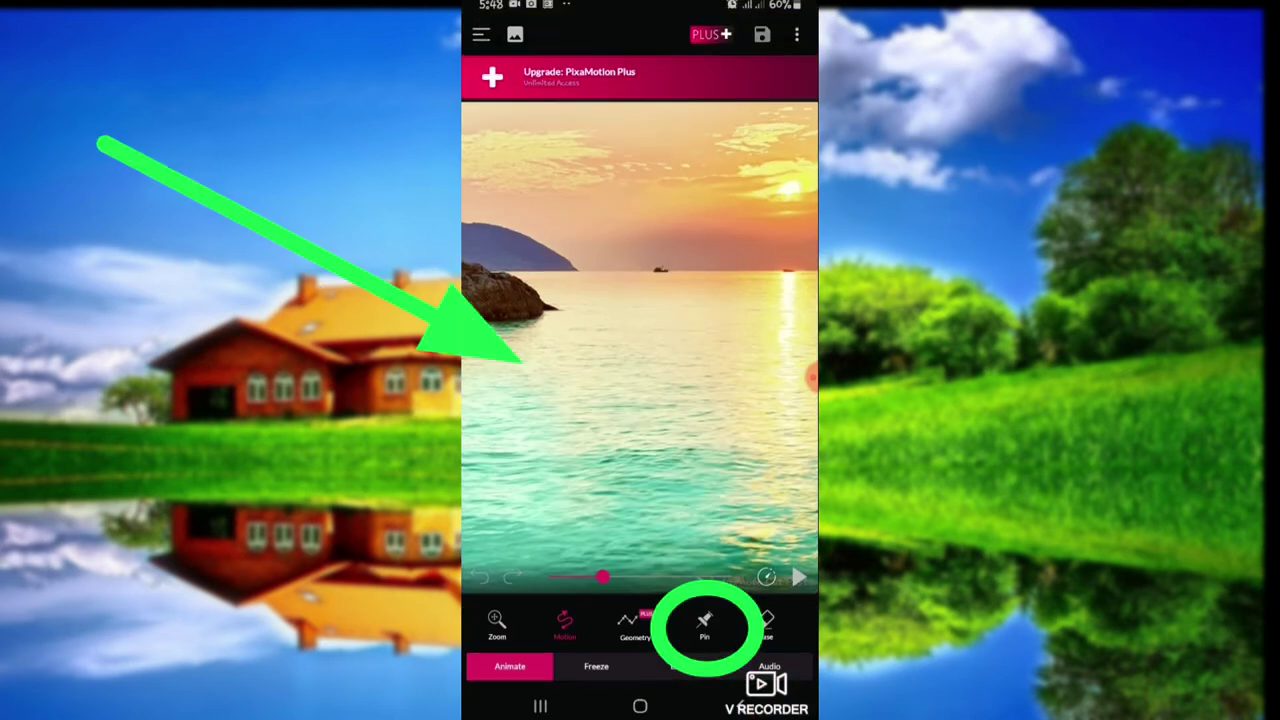
Place eighteen anchor pins around the sea, including its right side and bottom edge.
{"action": "left_click", "coordinate": [704, 625]}
{"action": "left_click", "coordinate": [626, 267]}
{"action": "left_click", "coordinate": [680, 250]}
{"action": "left_click", "coordinate": [575, 301]}
{"action": "left_click", "coordinate": [565, 352]}
{"action": "left_click", "coordinate": [492, 424]}
{"action": "left_click", "coordinate": [780, 309]}
{"action": "left_click", "coordinate": [780, 361]}
{"action": "left_click", "coordinate": [775, 435]}
{"action": "left_click", "coordinate": [763, 487]}
{"action": "left_click", "coordinate": [643, 549]}
{"action": "left_click", "coordinate": [521, 483]}
{"action": "left_click", "coordinate": [601, 272]}
{"action": "left_click", "coordinate": [796, 318]}
{"action": "left_click", "coordinate": [759, 441]}
{"action": "left_click", "coordinate": [759, 502]}
{"action": "left_click", "coordinate": [538, 507]}
{"action": "left_click", "coordinate": [609, 550]}
{"action": "left_click", "coordinate": [677, 542]}
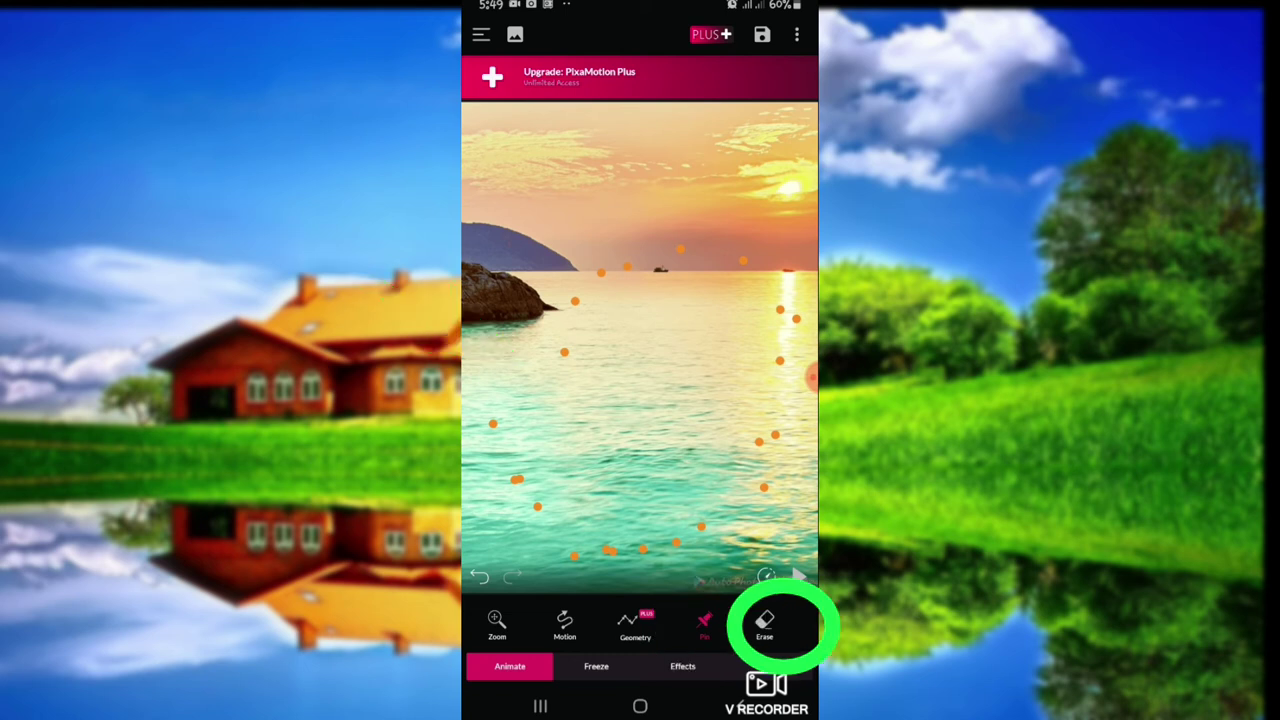
Erase every pin around the sea until none remain on the photo.
{"action": "left_click", "coordinate": [764, 625]}
{"action": "left_click", "coordinate": [493, 423]}
{"action": "left_click", "coordinate": [600, 272]}
{"action": "left_click", "coordinate": [516, 480]}
{"action": "left_click", "coordinate": [537, 507]}
{"action": "left_click", "coordinate": [701, 527]}
{"action": "left_click", "coordinate": [764, 487]}
{"action": "left_click", "coordinate": [775, 435]}
{"action": "left_click", "coordinate": [759, 441]}
{"action": "left_click", "coordinate": [780, 360]}
{"action": "left_click", "coordinate": [797, 319]}
{"action": "left_click", "coordinate": [780, 309]}
{"action": "left_click", "coordinate": [743, 260]}
{"action": "left_click", "coordinate": [575, 301]}
{"action": "left_click", "coordinate": [564, 352]}
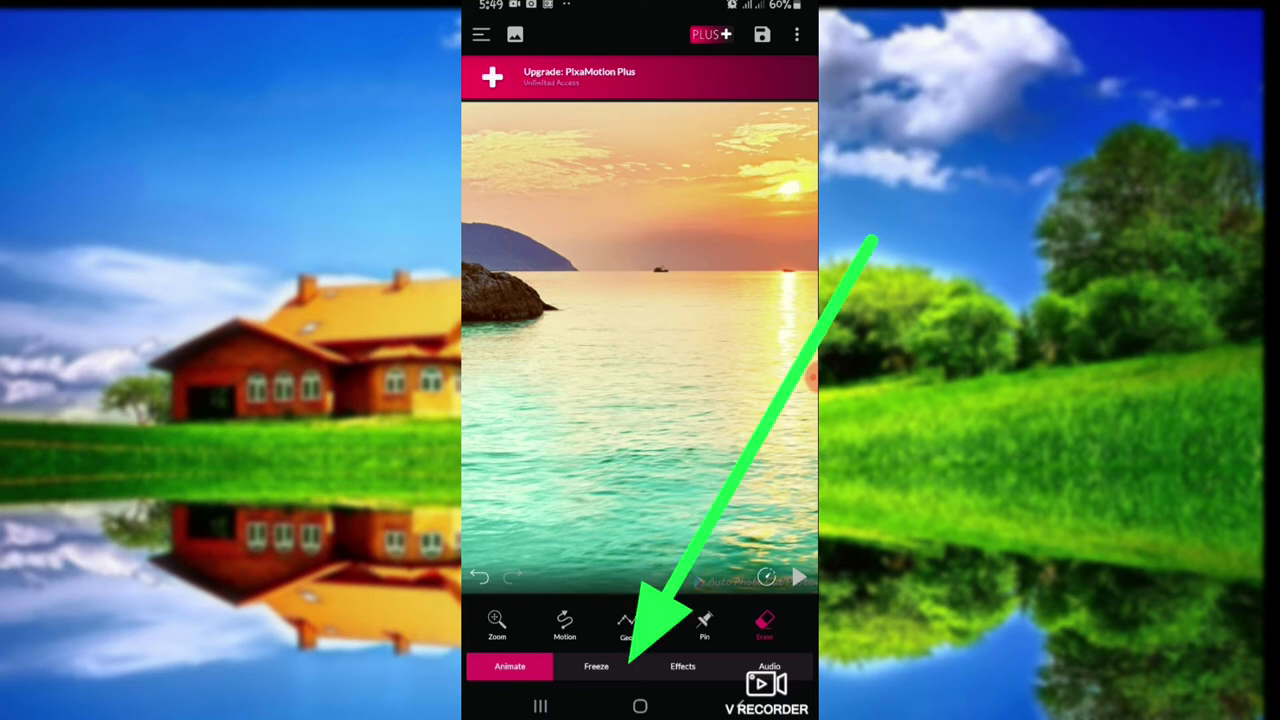
Switch to Freeze and reduce the masking brush size slightly.
{"action": "left_click", "coordinate": [596, 666]}
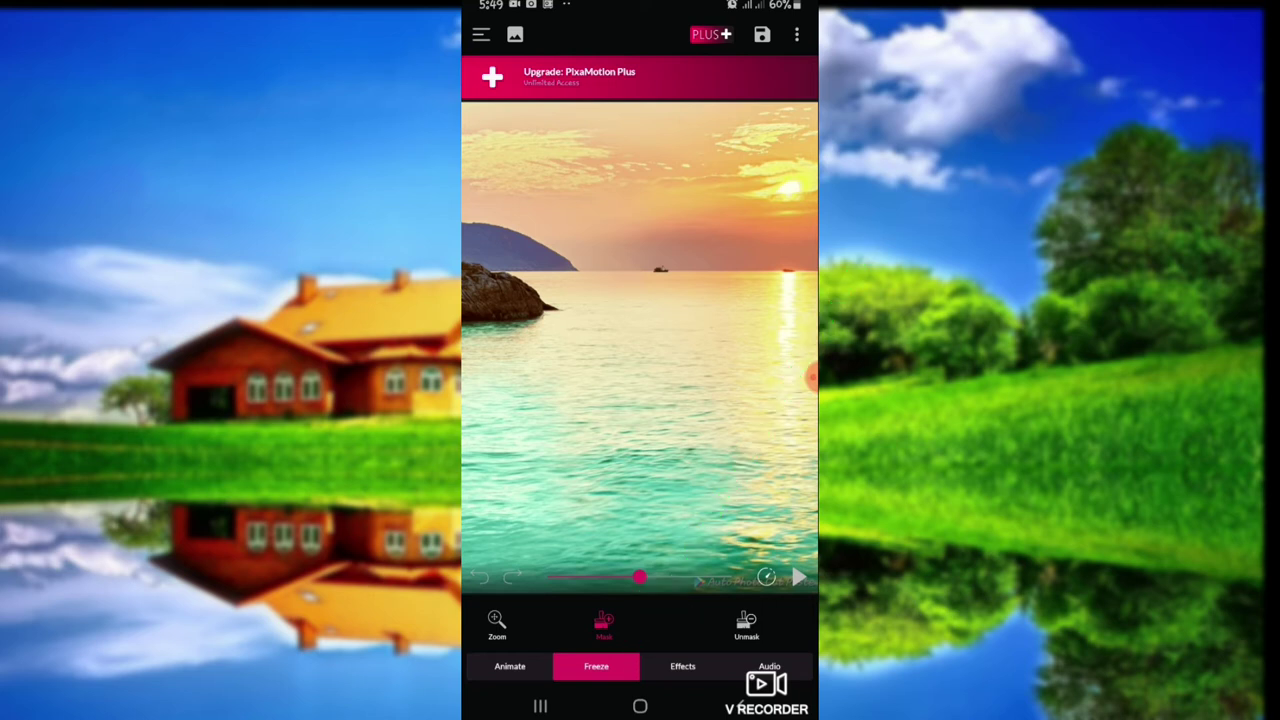
{"action": "mouse_move", "coordinate": [640, 578]}
{"action": "left_mouse_down"}
{"action": "mouse_move", "coordinate": [609, 578]}
{"action": "mouse_move", "coordinate": [651, 578]}
{"action": "mouse_move", "coordinate": [572, 578]}
{"action": "mouse_move", "coordinate": [636, 578]}
{"action": "mouse_move", "coordinate": [583, 578]}
{"action": "left_mouse_up"}
Browse the Effects filters and close them without applying a filter.
{"action": "left_click", "coordinate": [682, 666]}
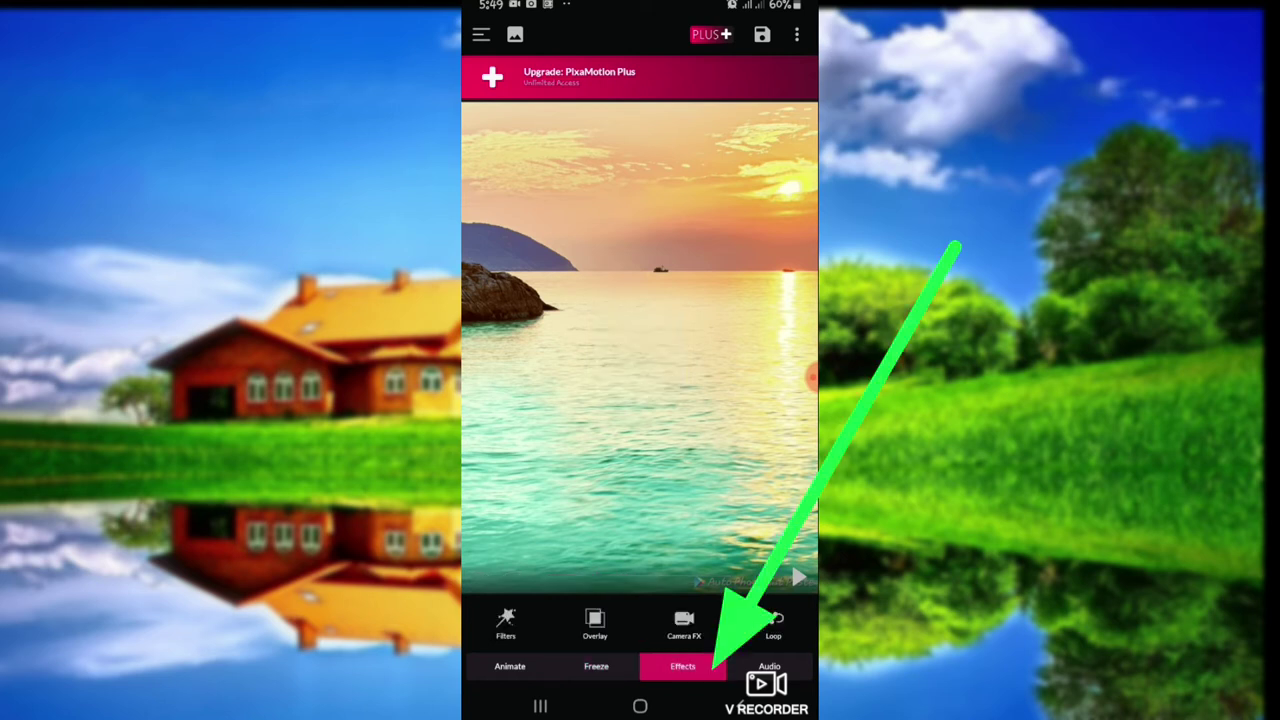
{"action": "left_click", "coordinate": [506, 622]}
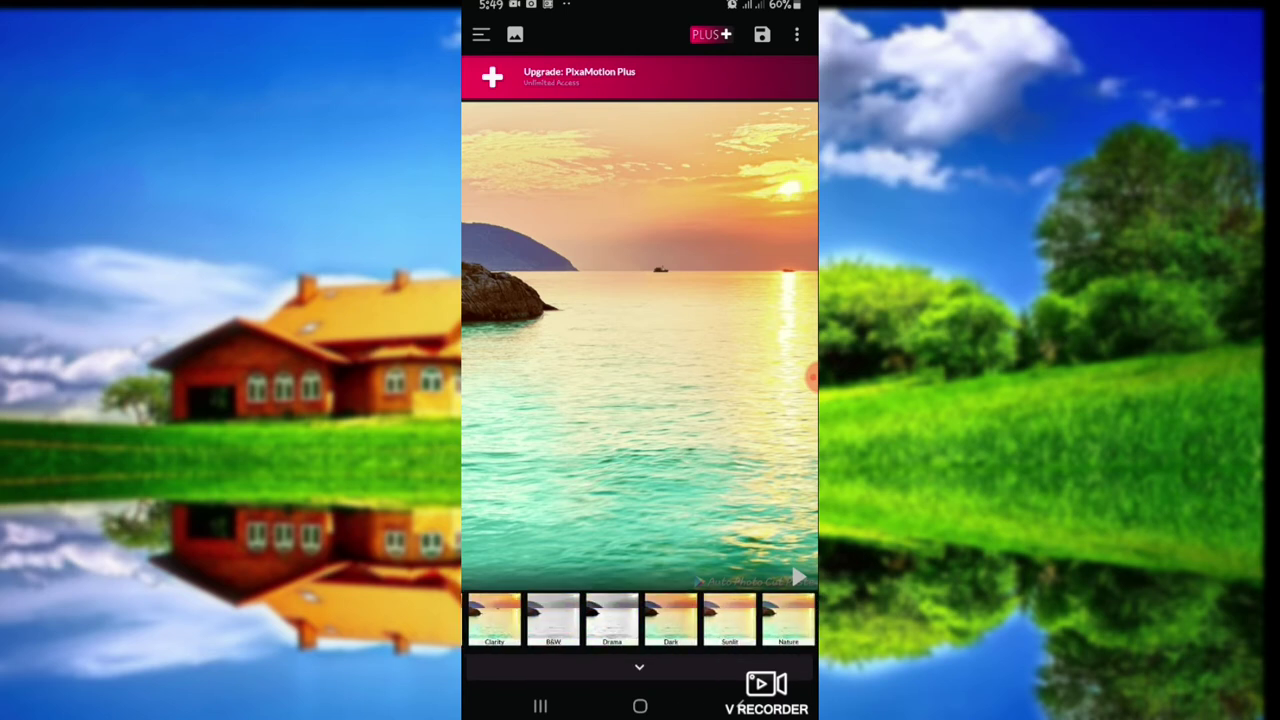
{"action": "left_click_drag", "start_coordinate": [520, 620], "coordinate": [780, 620]}
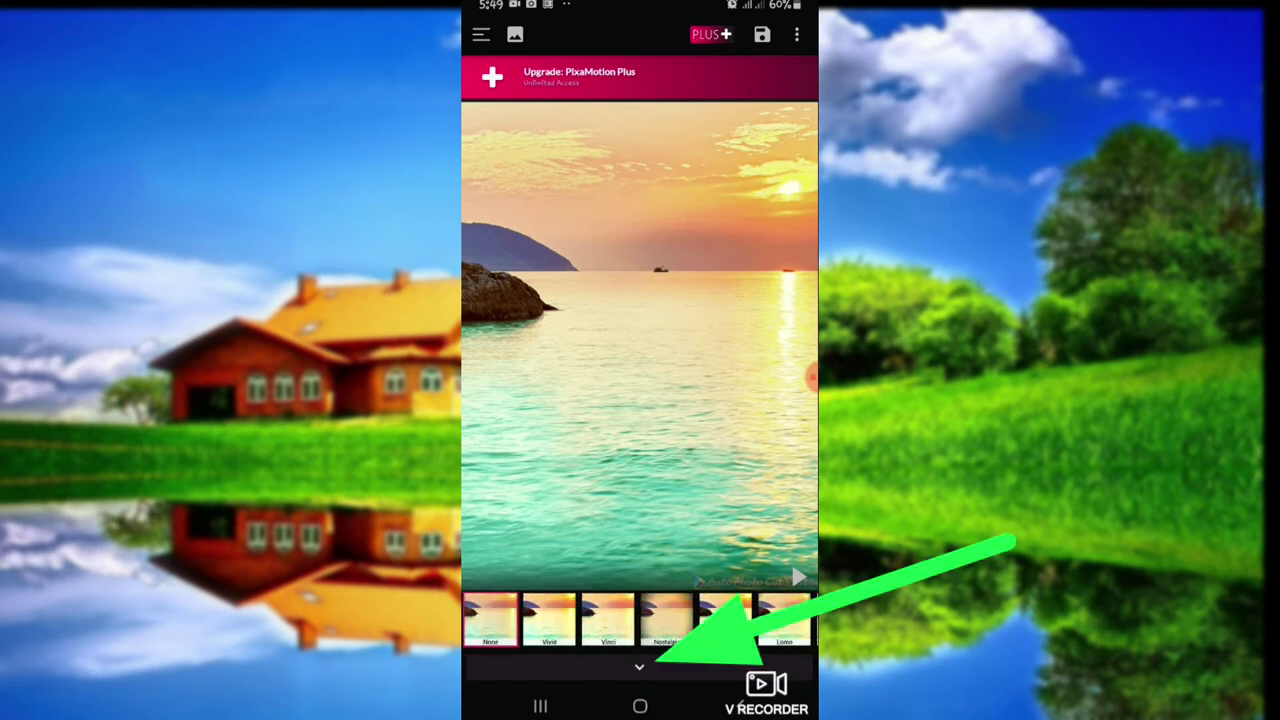
{"action": "left_click", "coordinate": [639, 666]}
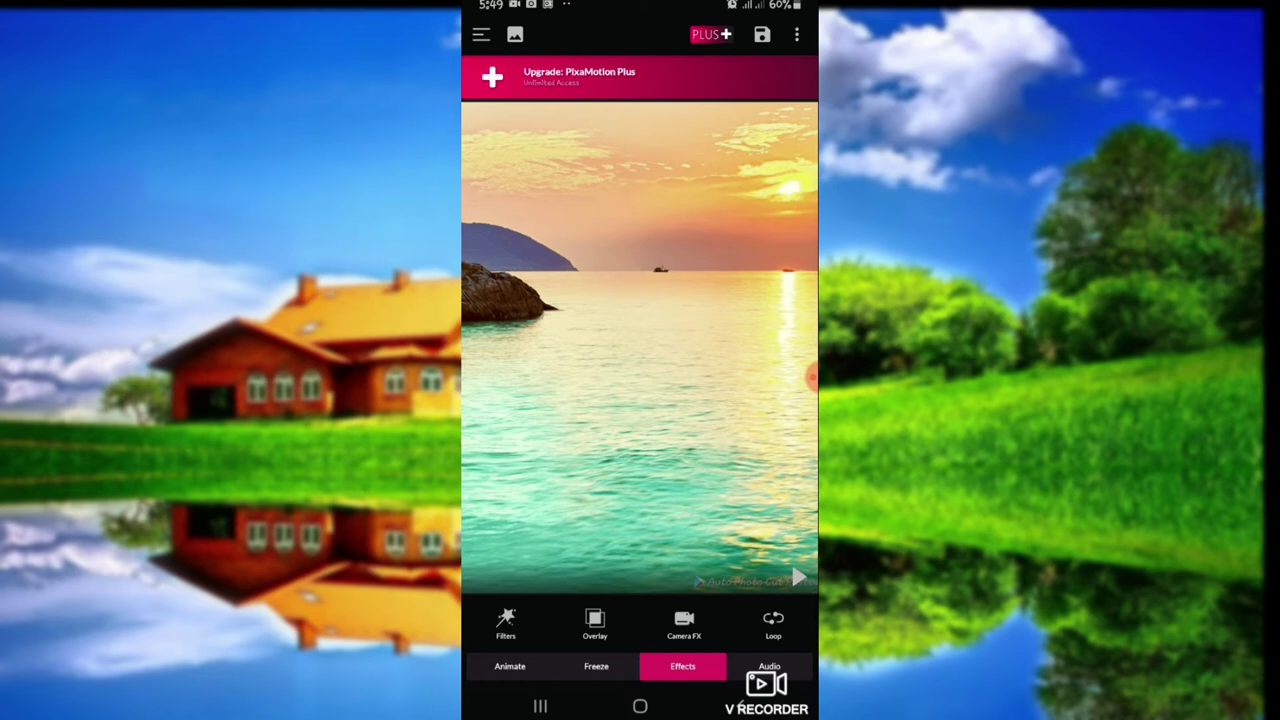
Browse and try the overlays, then close them without applying any overlay.
{"action": "left_click", "coordinate": [595, 624]}
{"action": "left_click_drag", "start_coordinate": [760, 625], "coordinate": [520, 625]}
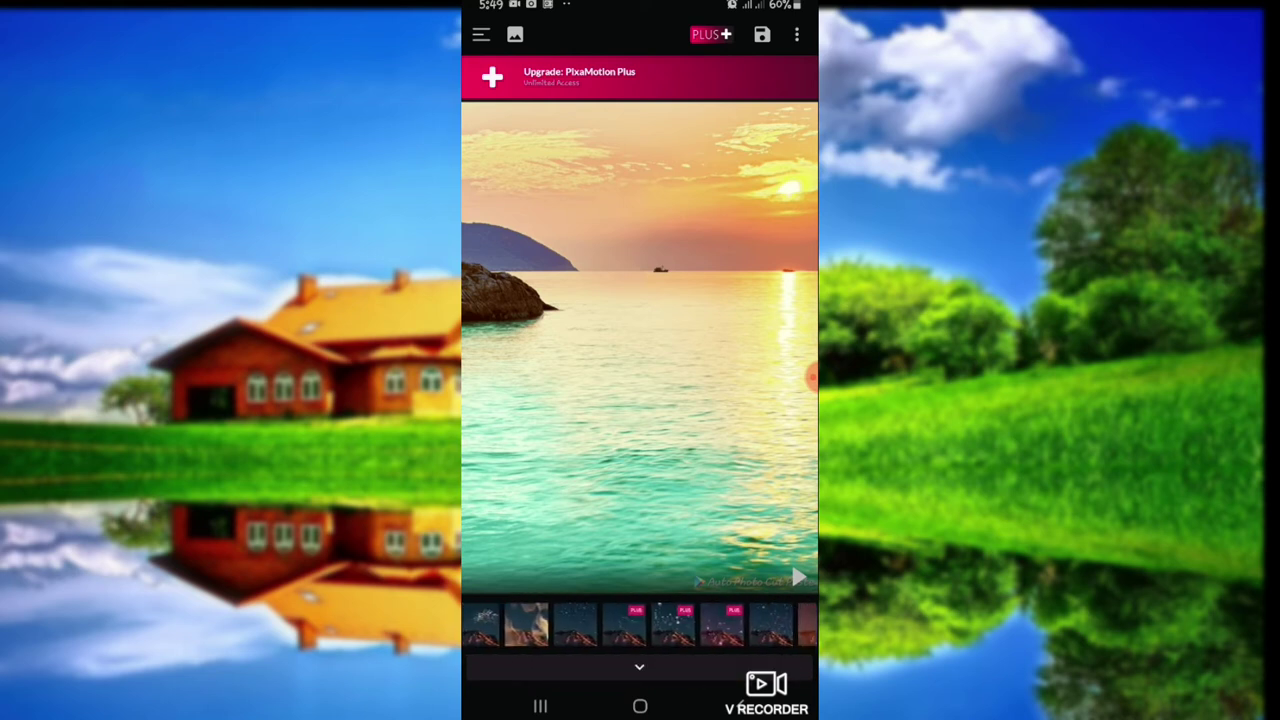
{"action": "left_click", "coordinate": [631, 624]}
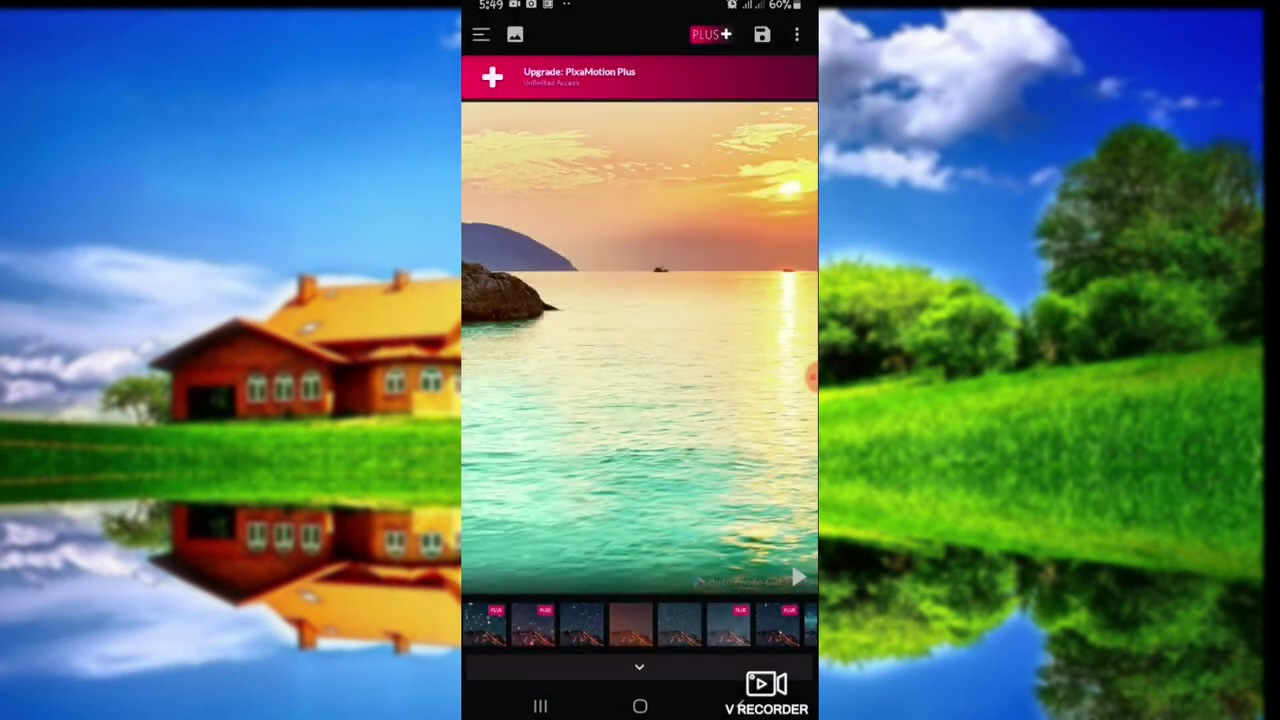
{"action": "mouse_move", "coordinate": [760, 625]}
{"action": "left_mouse_down"}
{"action": "mouse_move", "coordinate": [520, 625]}
{"action": "mouse_move", "coordinate": [760, 625]}
{"action": "left_mouse_up"}
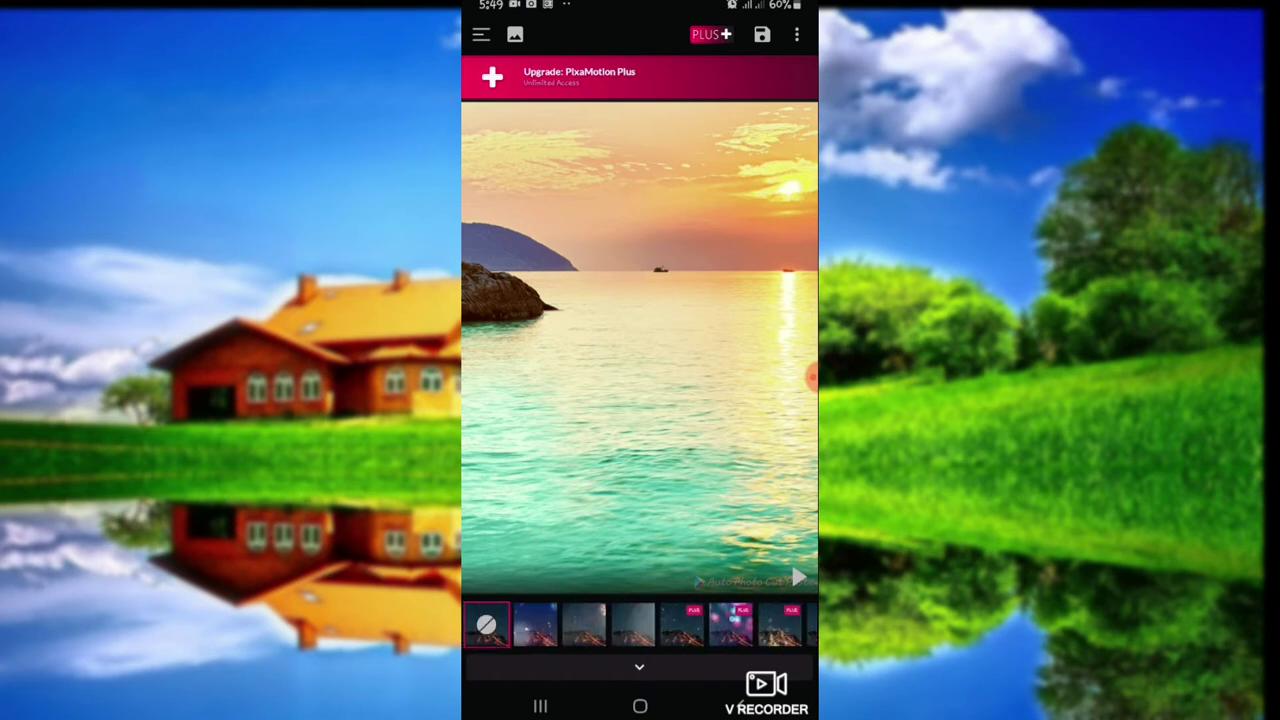
{"action": "left_click", "coordinate": [639, 666]}
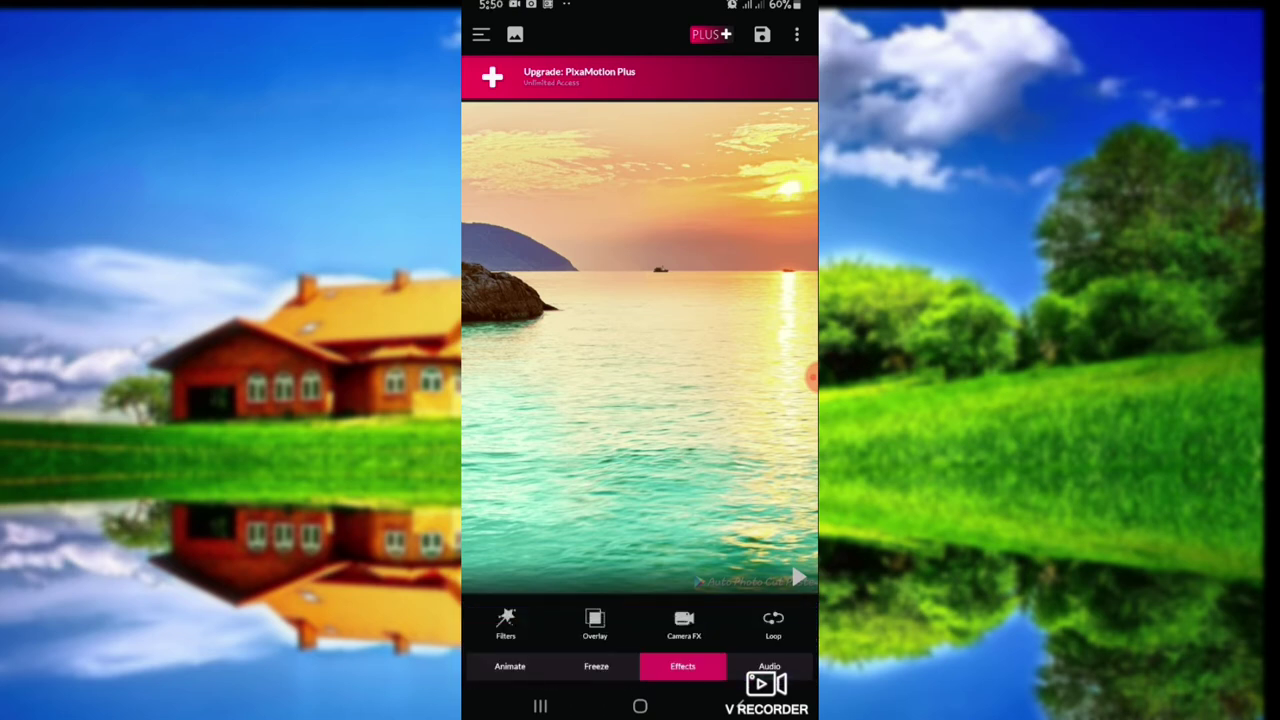
Preview Shift 2 and Shift 1, apply the Shift 4 camera motion, then show the audio options.
{"action": "left_click", "coordinate": [684, 624]}
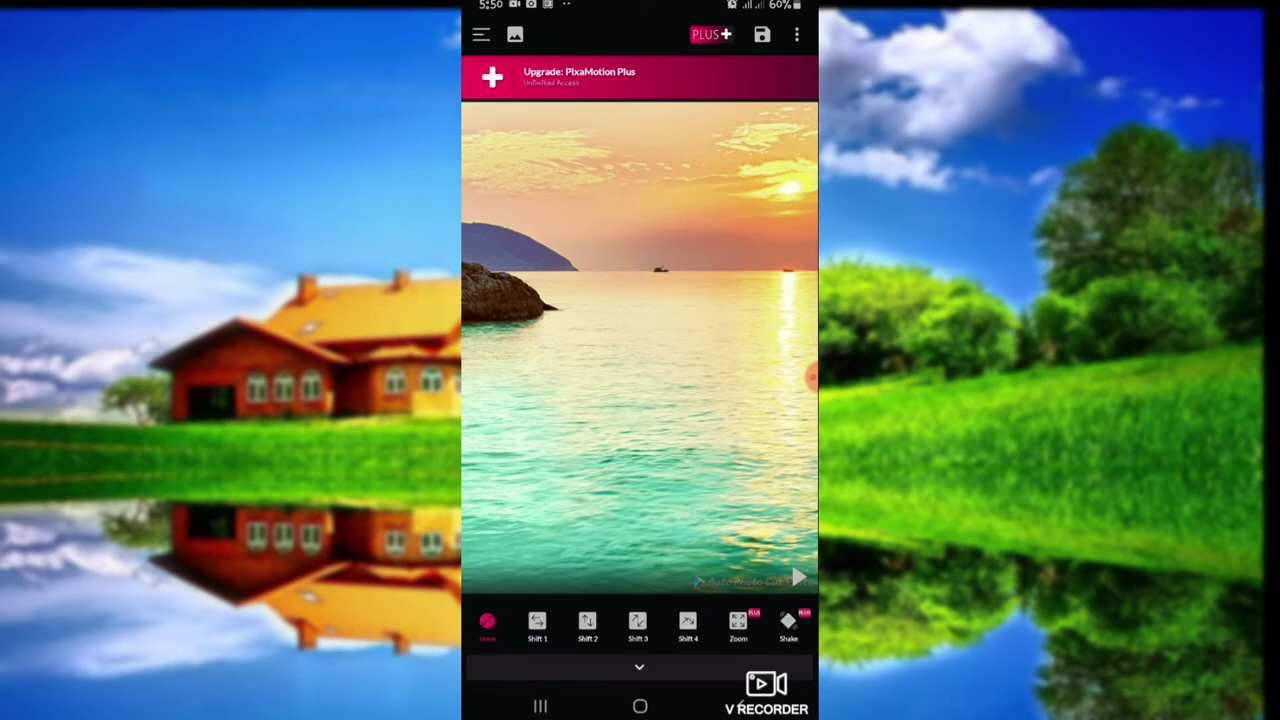
{"action": "left_click", "coordinate": [587, 625]}
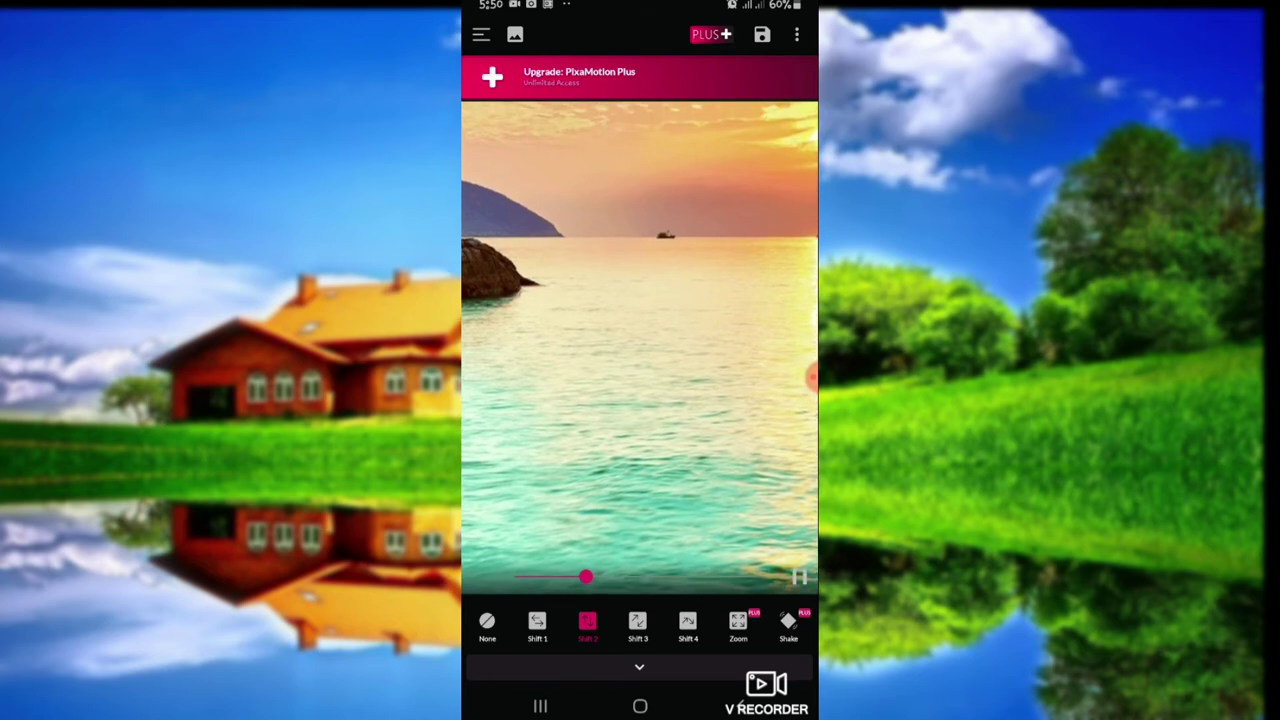
{"action": "left_click", "coordinate": [537, 625]}
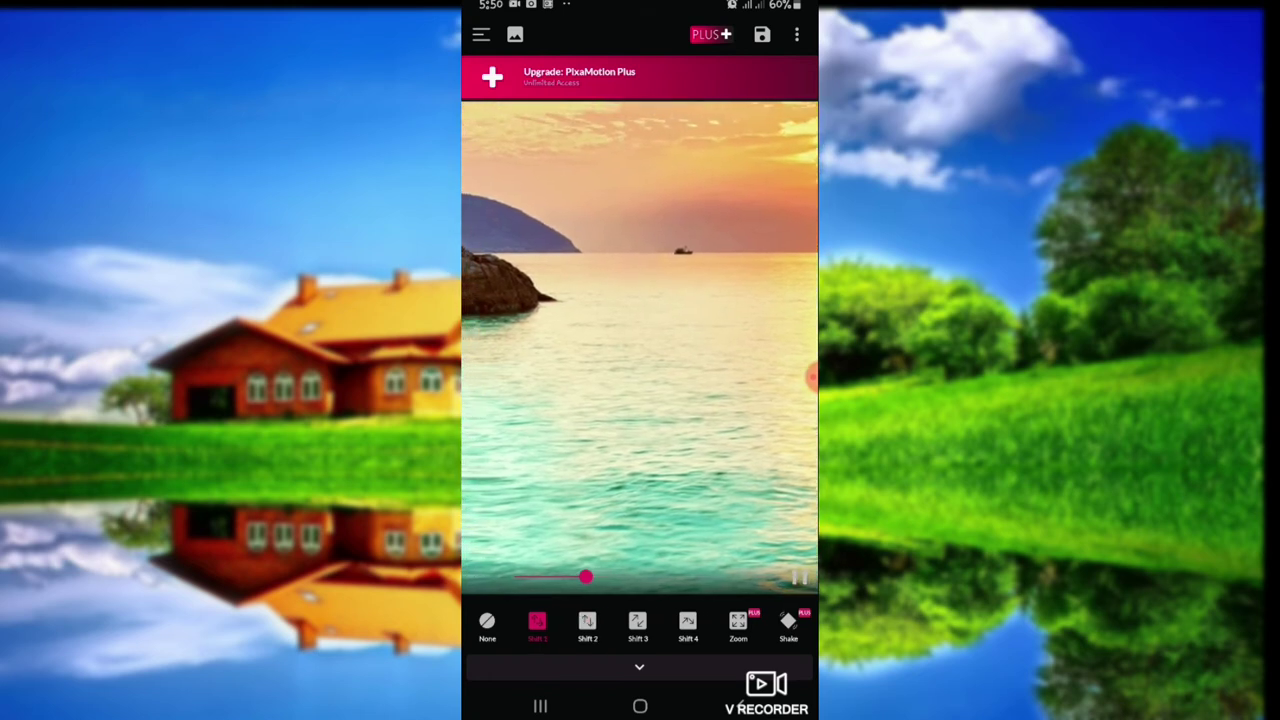
{"action": "left_click", "coordinate": [688, 625]}
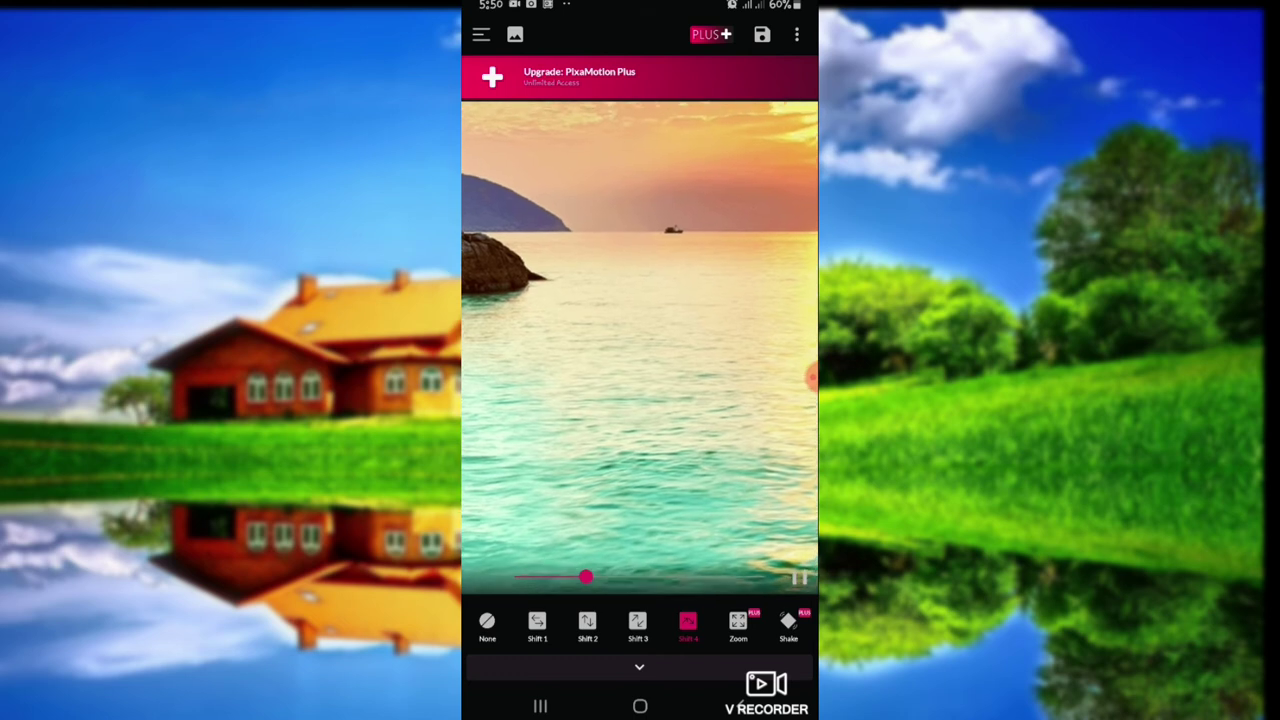
{"action": "left_click", "coordinate": [799, 577]}
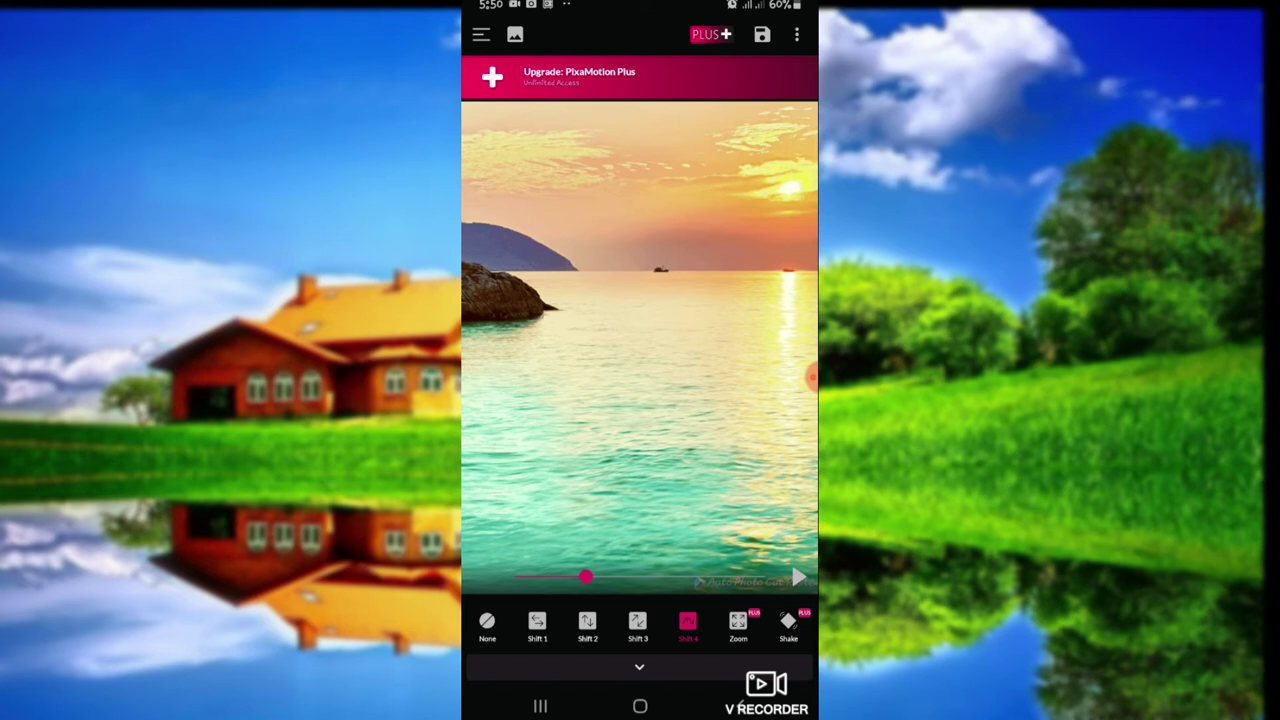
{"action": "left_click", "coordinate": [640, 666]}
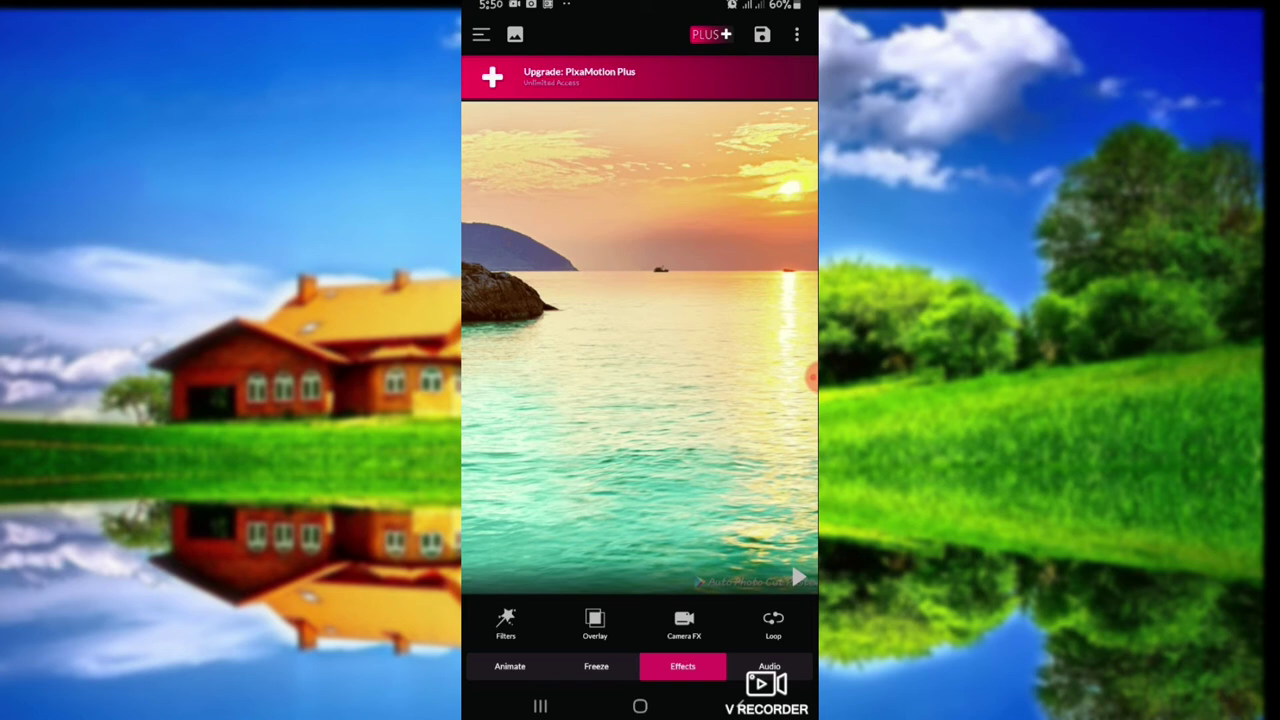
{"action": "left_click", "coordinate": [769, 666]}
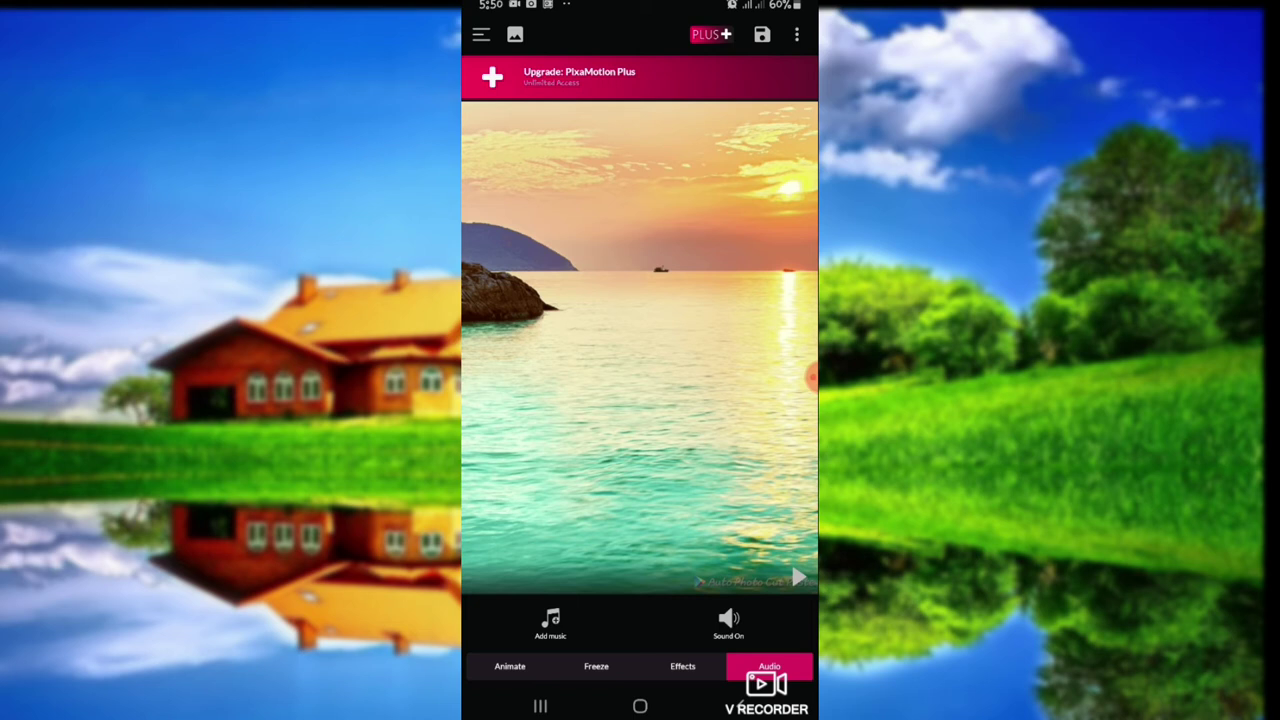
Return to the Animate tools: Zoom, Motion, Geometry, Pin and Erase.
{"action": "left_click", "coordinate": [509, 666]}
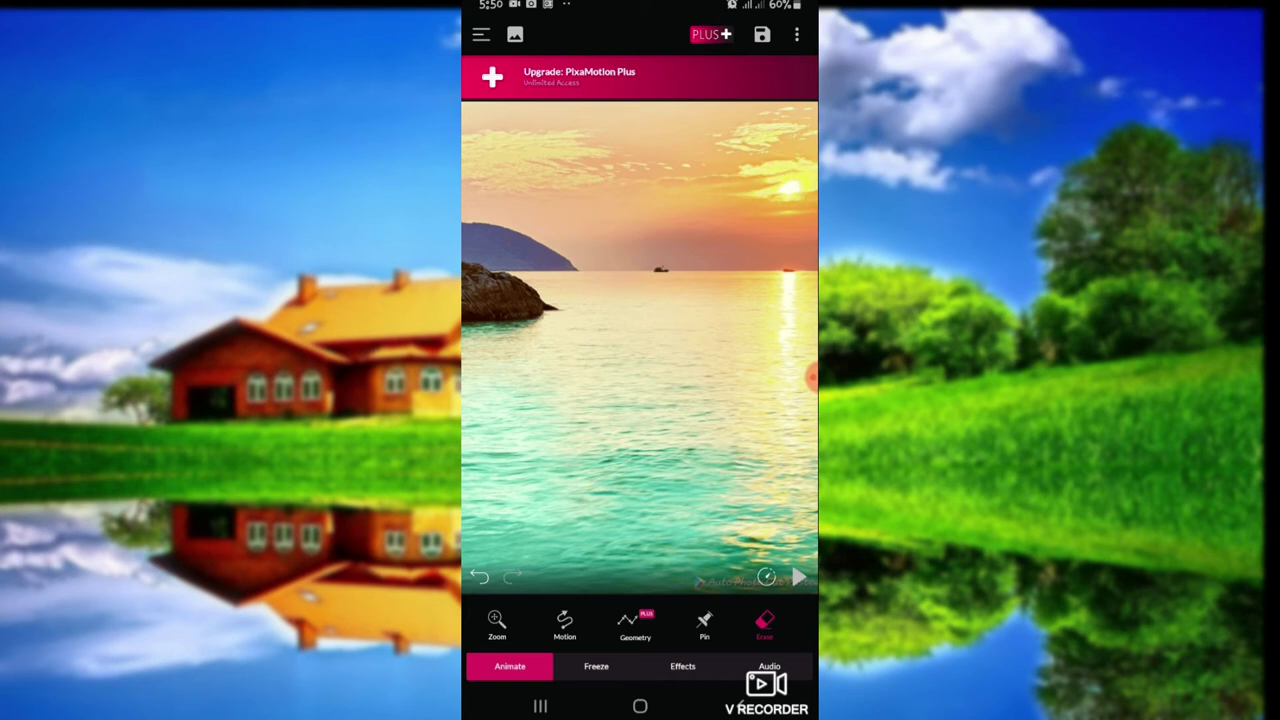
Draw two motion arrows across the water, preview, and lower the flow speed.
{"action": "left_click", "coordinate": [564, 624]}
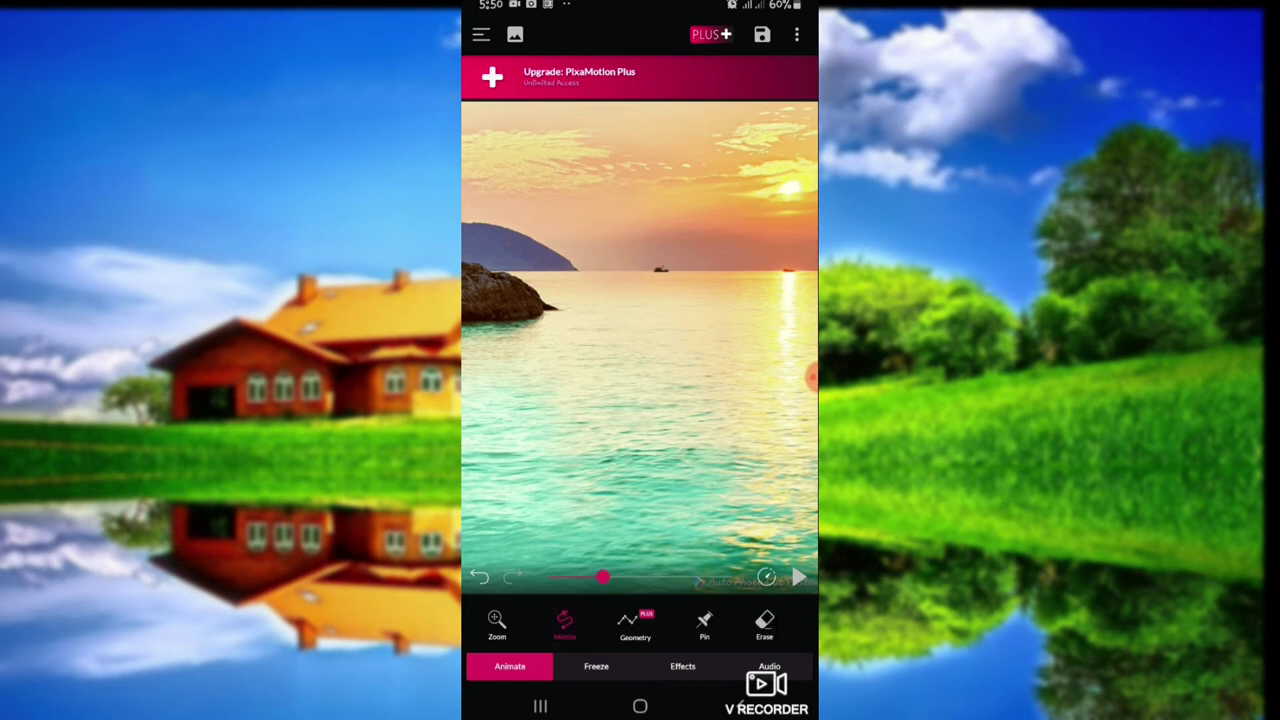
{"action": "left_click_drag", "start_coordinate": [502, 424], "coordinate": [800, 293]}
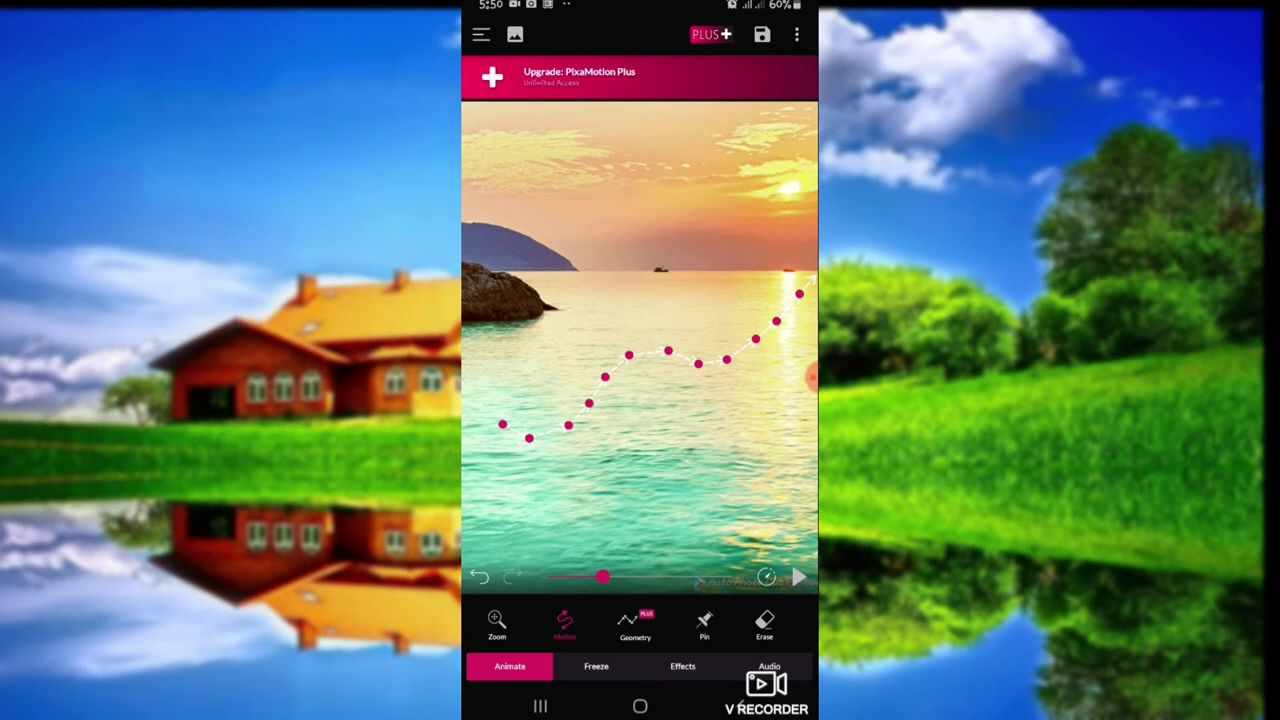
{"action": "mouse_move", "coordinate": [747, 401]}
{"action": "left_mouse_down"}
{"action": "mouse_move", "coordinate": [688, 468]}
{"action": "mouse_move", "coordinate": [566, 487]}
{"action": "left_mouse_up"}
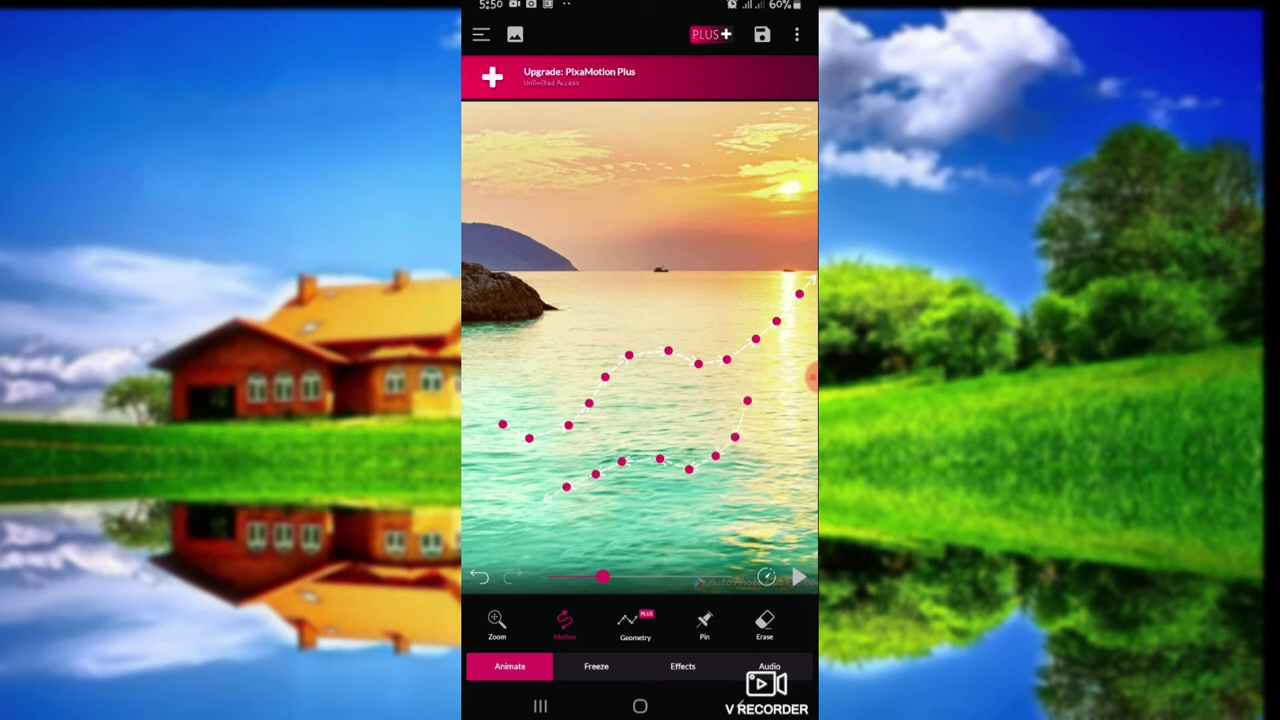
{"action": "left_click", "coordinate": [800, 577]}
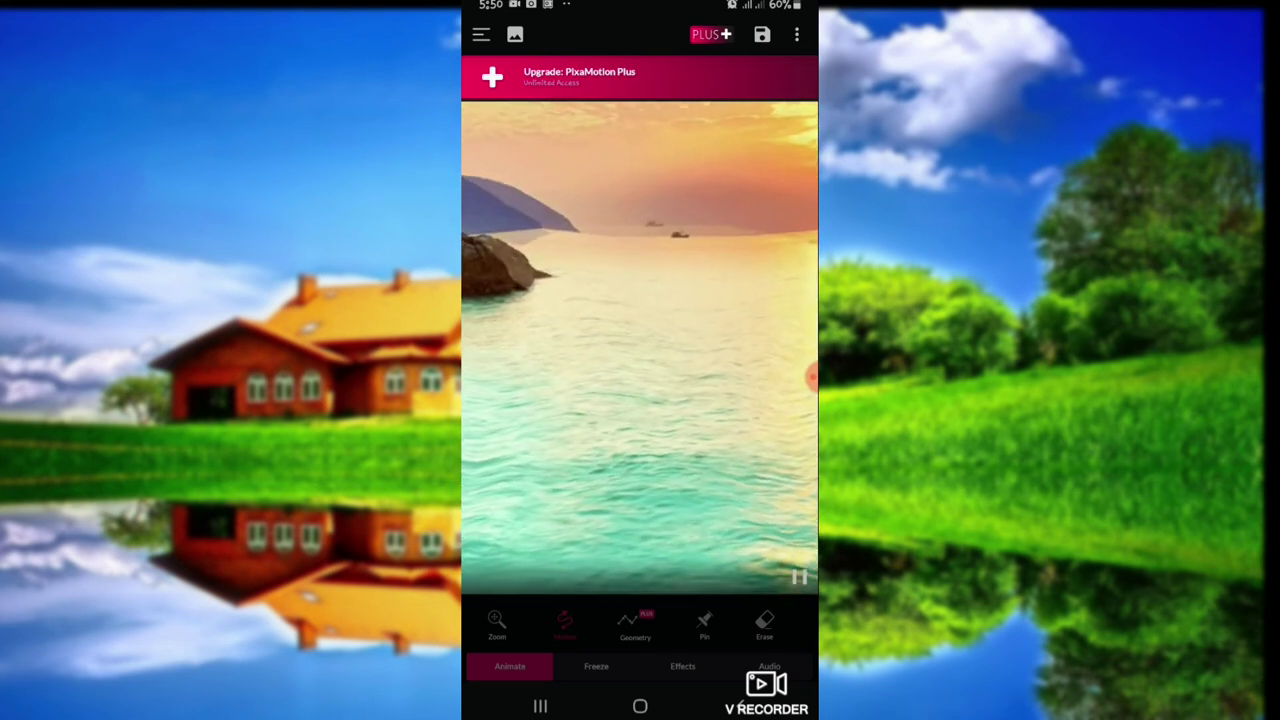
{"action": "left_click", "coordinate": [800, 577]}
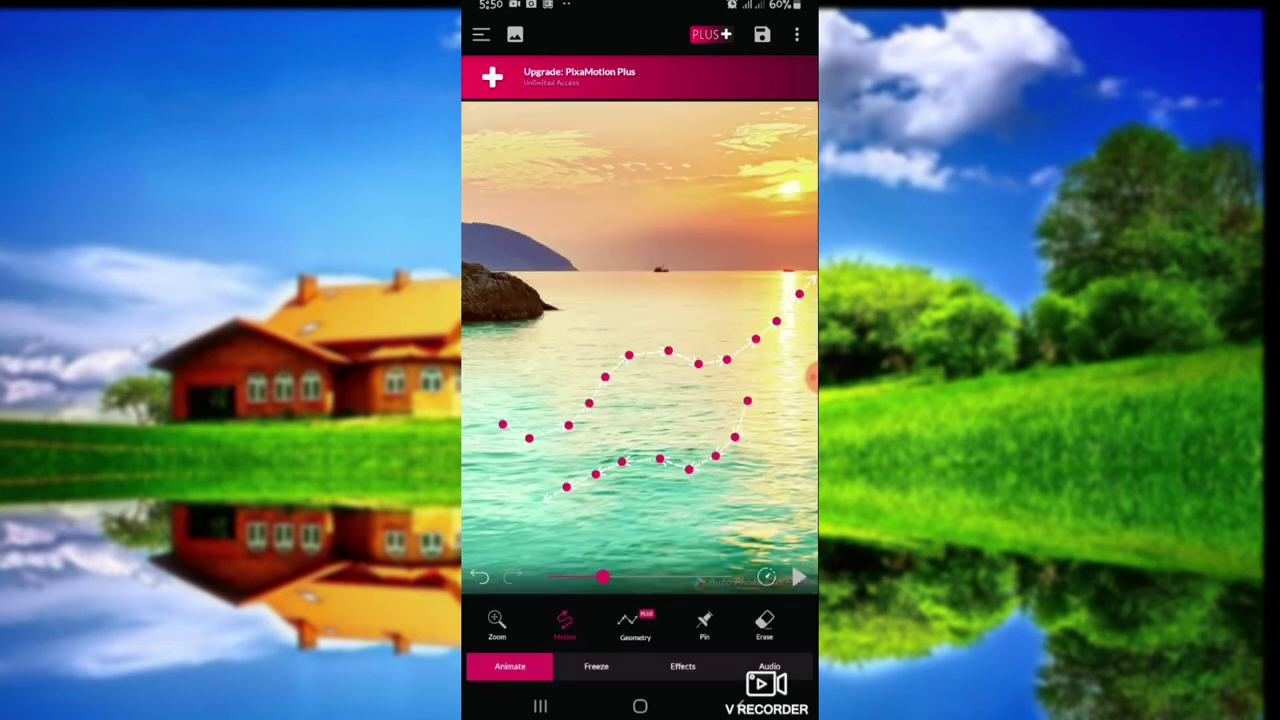
{"action": "left_click_drag", "start_coordinate": [602, 577], "coordinate": [547, 577]}
{"action": "left_click", "coordinate": [799, 577]}
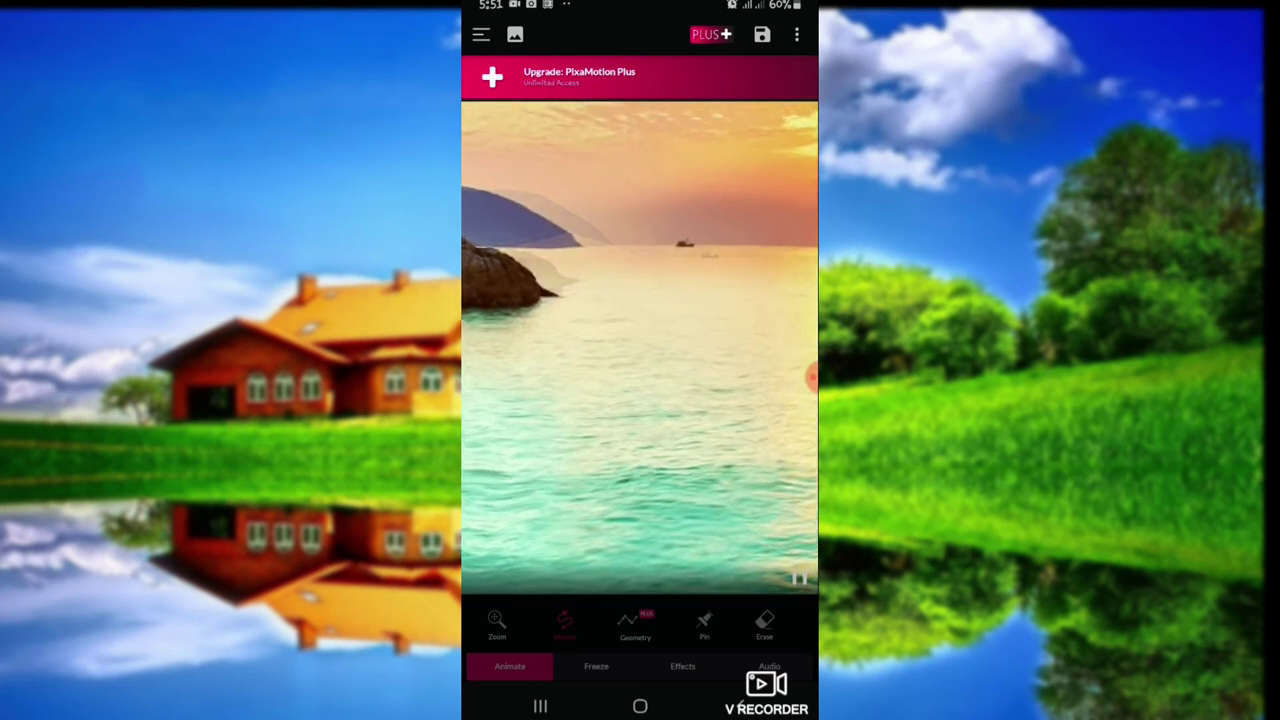
Pin the water beside the rock, points along the horizon, and the left and right water edges.
{"action": "left_click", "coordinate": [799, 577]}
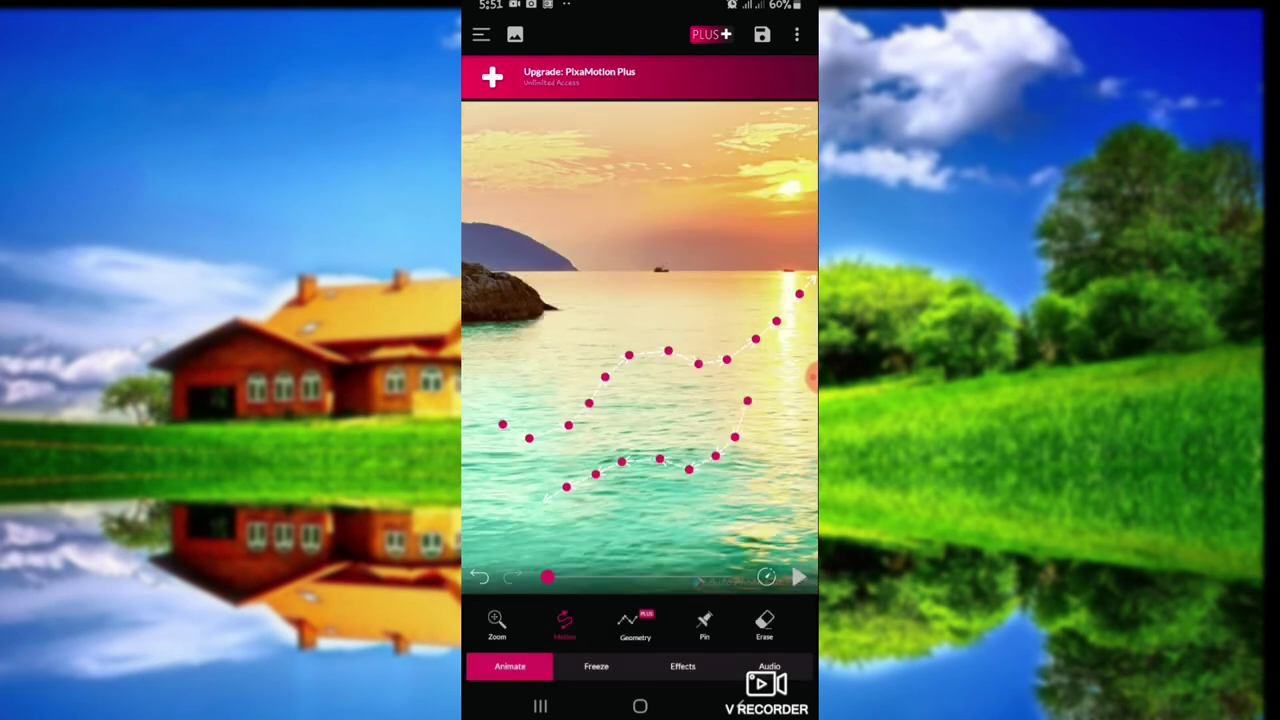
{"action": "left_click", "coordinate": [704, 625]}
{"action": "left_click", "coordinate": [507, 349]}
{"action": "left_click", "coordinate": [529, 348]}
{"action": "left_click", "coordinate": [574, 316]}
{"action": "left_click", "coordinate": [582, 293]}
{"action": "left_click", "coordinate": [667, 277]}
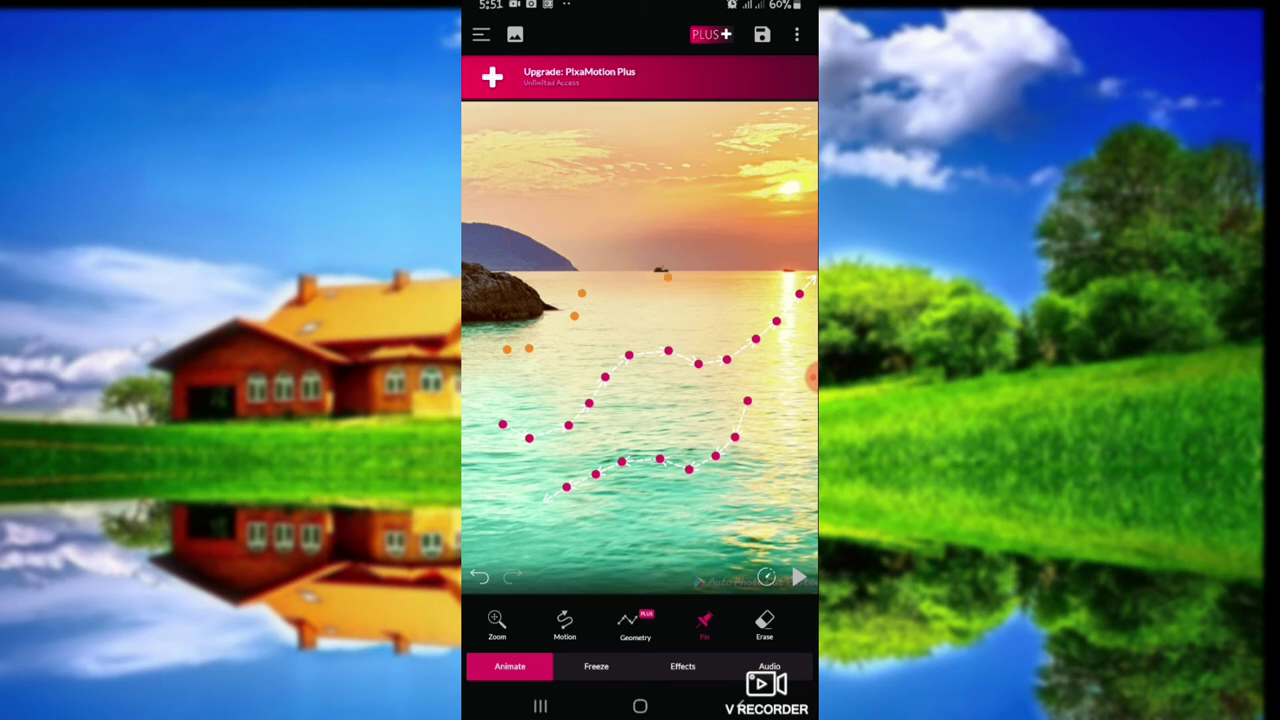
{"action": "left_click", "coordinate": [636, 312]}
{"action": "left_click", "coordinate": [731, 263]}
{"action": "left_click", "coordinate": [672, 278]}
{"action": "left_click", "coordinate": [736, 294]}
{"action": "left_click", "coordinate": [554, 341]}
{"action": "left_click", "coordinate": [510, 364]}
{"action": "left_click", "coordinate": [485, 387]}
{"action": "left_click", "coordinate": [479, 409]}
{"action": "left_click", "coordinate": [476, 451]}
{"action": "left_click", "coordinate": [741, 545]}
{"action": "left_click", "coordinate": [789, 507]}
{"action": "left_click", "coordinate": [803, 424]}
Add more pins around the horizon and left water, then preview the pinned animation.
{"action": "left_click", "coordinate": [791, 278]}
{"action": "left_click", "coordinate": [659, 297]}
{"action": "left_click", "coordinate": [731, 285]}
{"action": "left_click", "coordinate": [609, 307]}
{"action": "left_click", "coordinate": [581, 314]}
{"action": "left_click", "coordinate": [625, 307]}
{"action": "left_click", "coordinate": [778, 250]}
{"action": "left_click", "coordinate": [645, 304]}
{"action": "left_click", "coordinate": [525, 340]}
{"action": "left_click", "coordinate": [509, 356]}
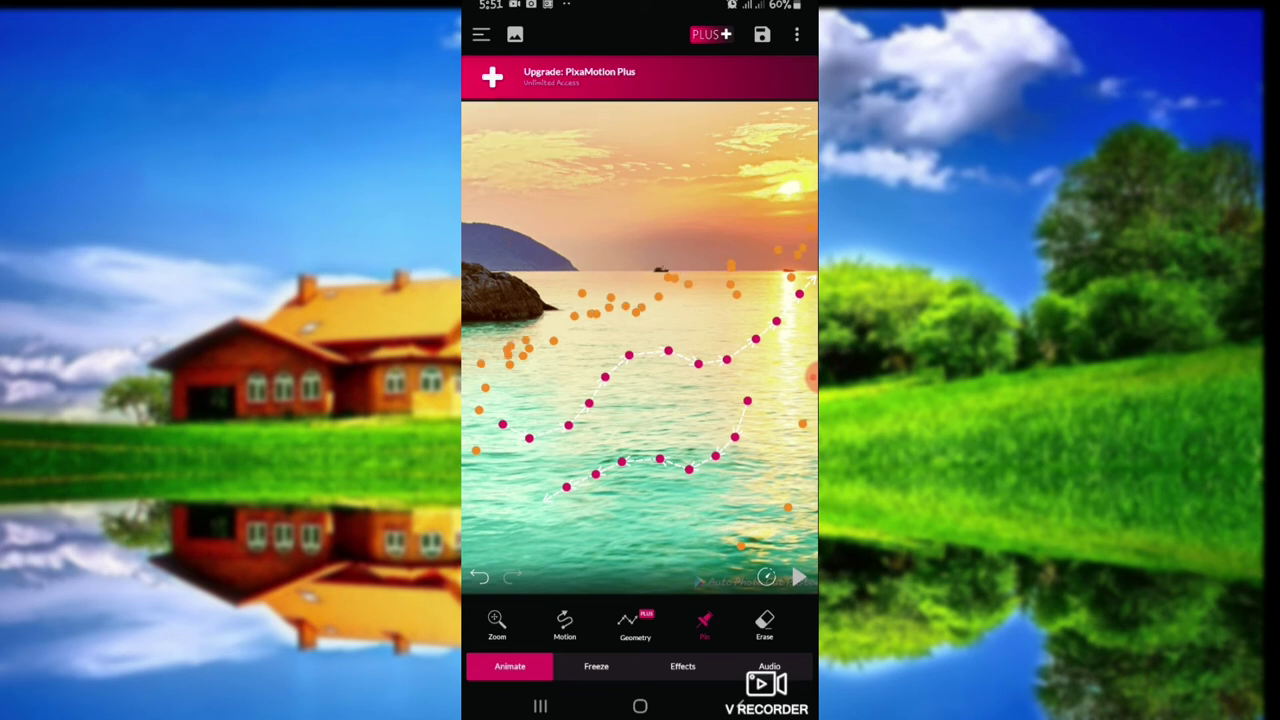
{"action": "left_click", "coordinate": [799, 577]}
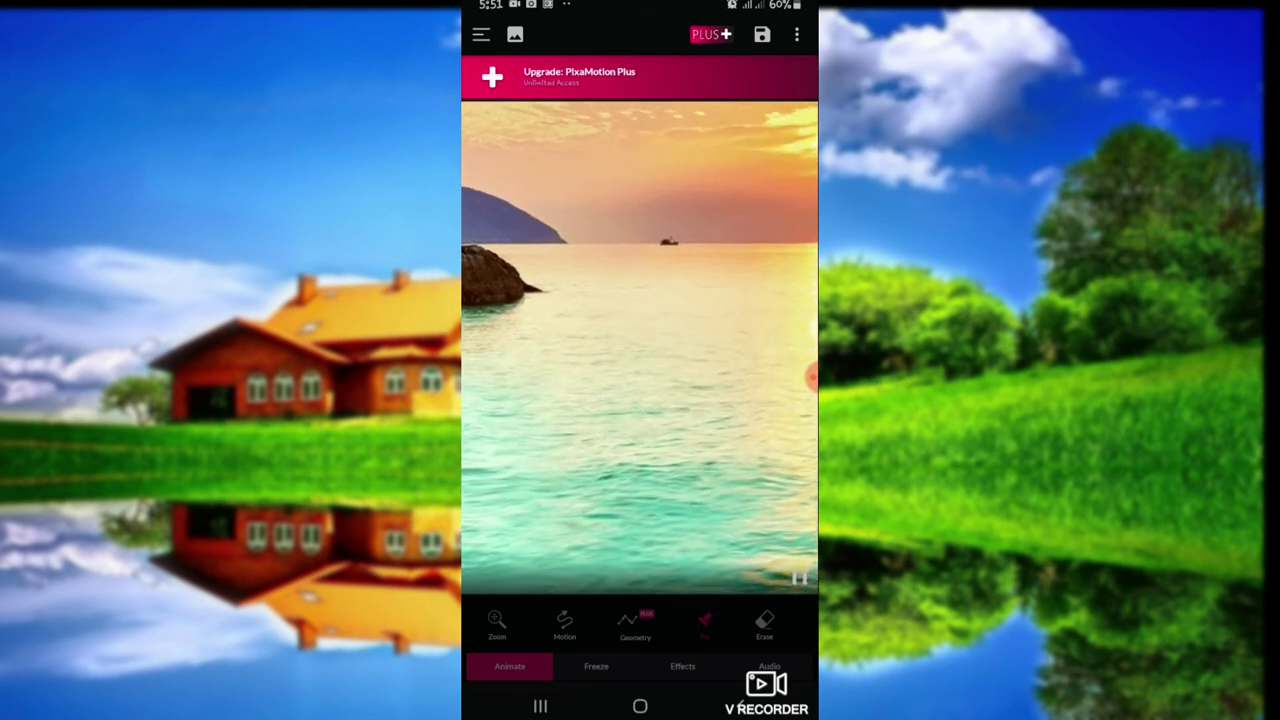
{"action": "left_click", "coordinate": [799, 577]}
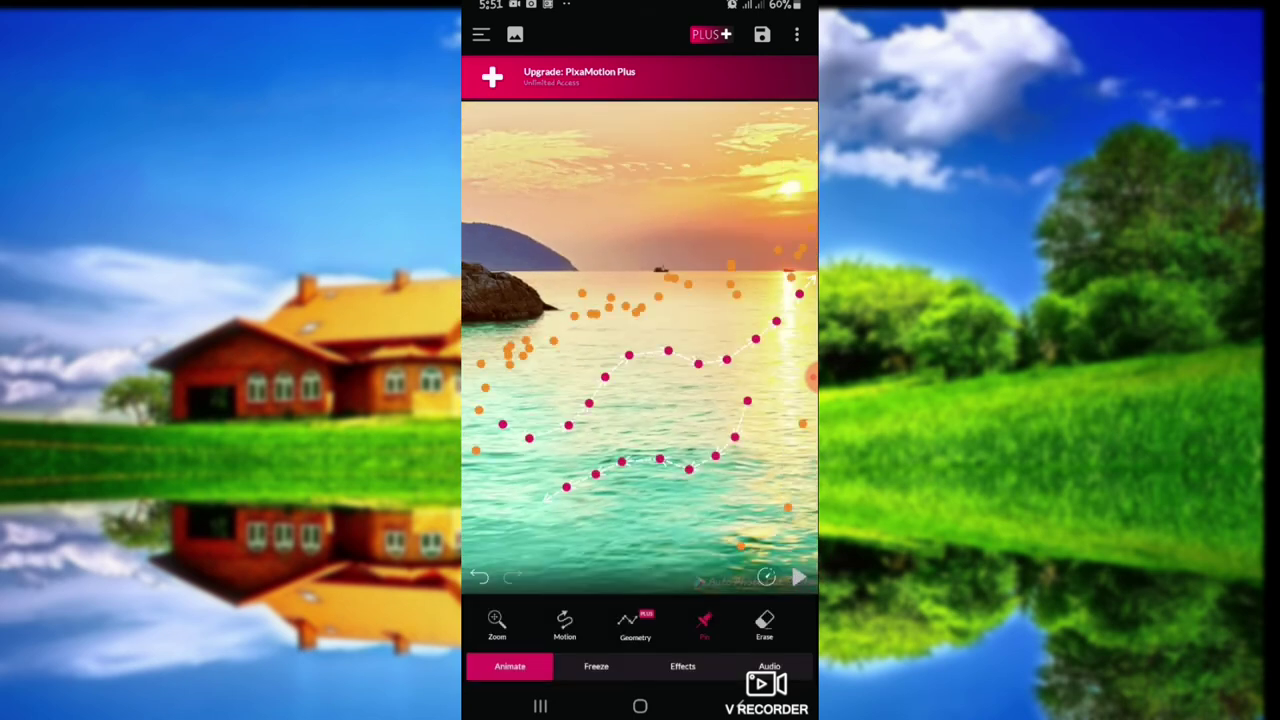
Look over the Freeze options and colour filters without changing anything.
{"action": "left_click", "coordinate": [596, 666]}
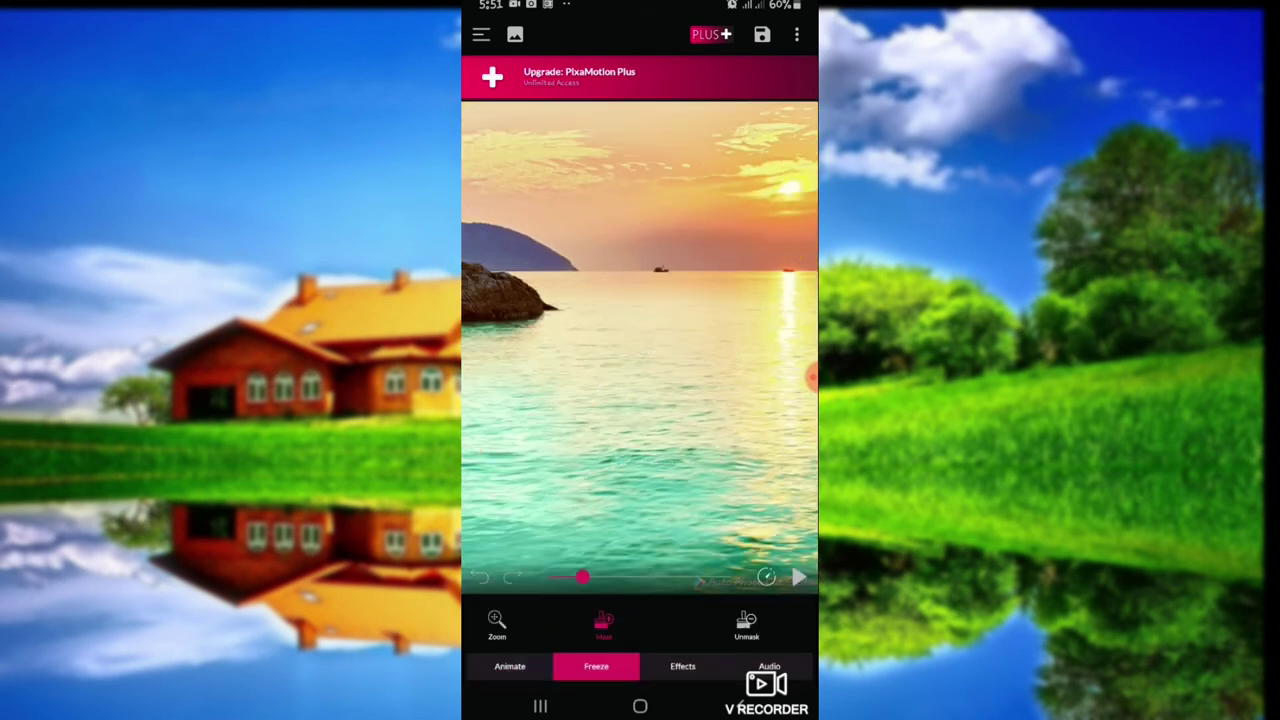
{"action": "left_click", "coordinate": [682, 666]}
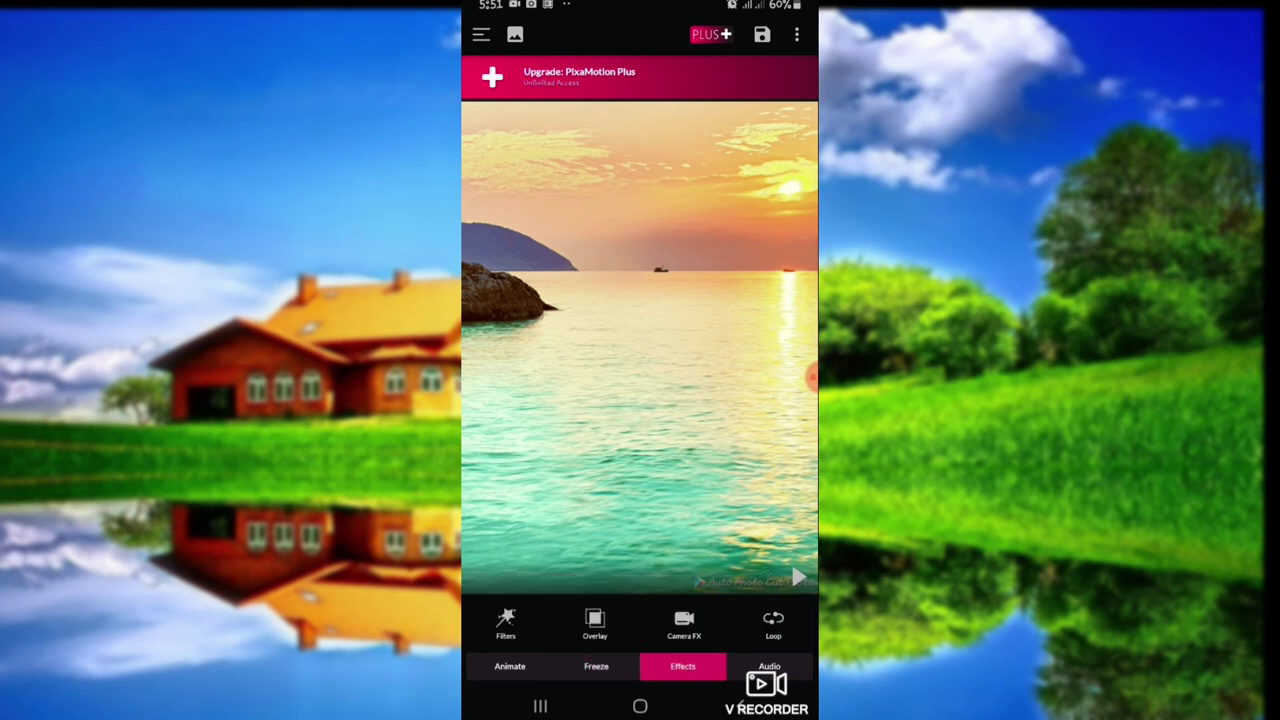
{"action": "left_click", "coordinate": [506, 622]}
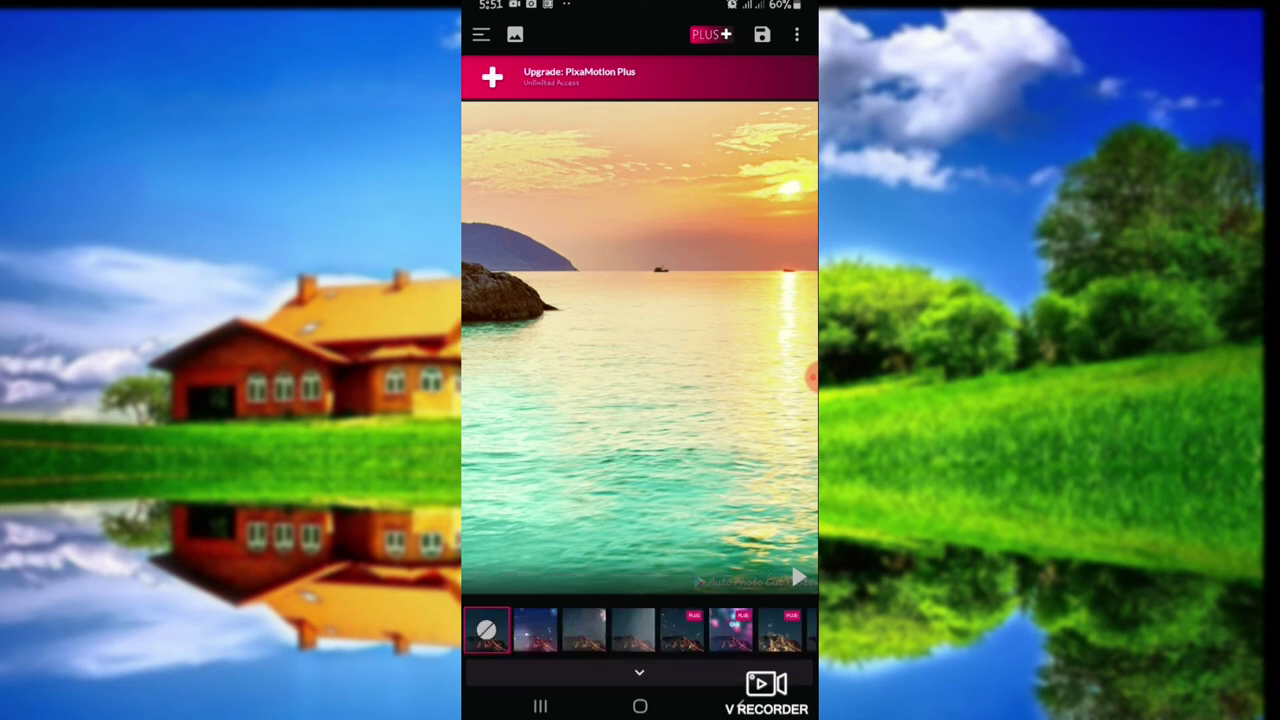
{"action": "left_click", "coordinate": [639, 666]}
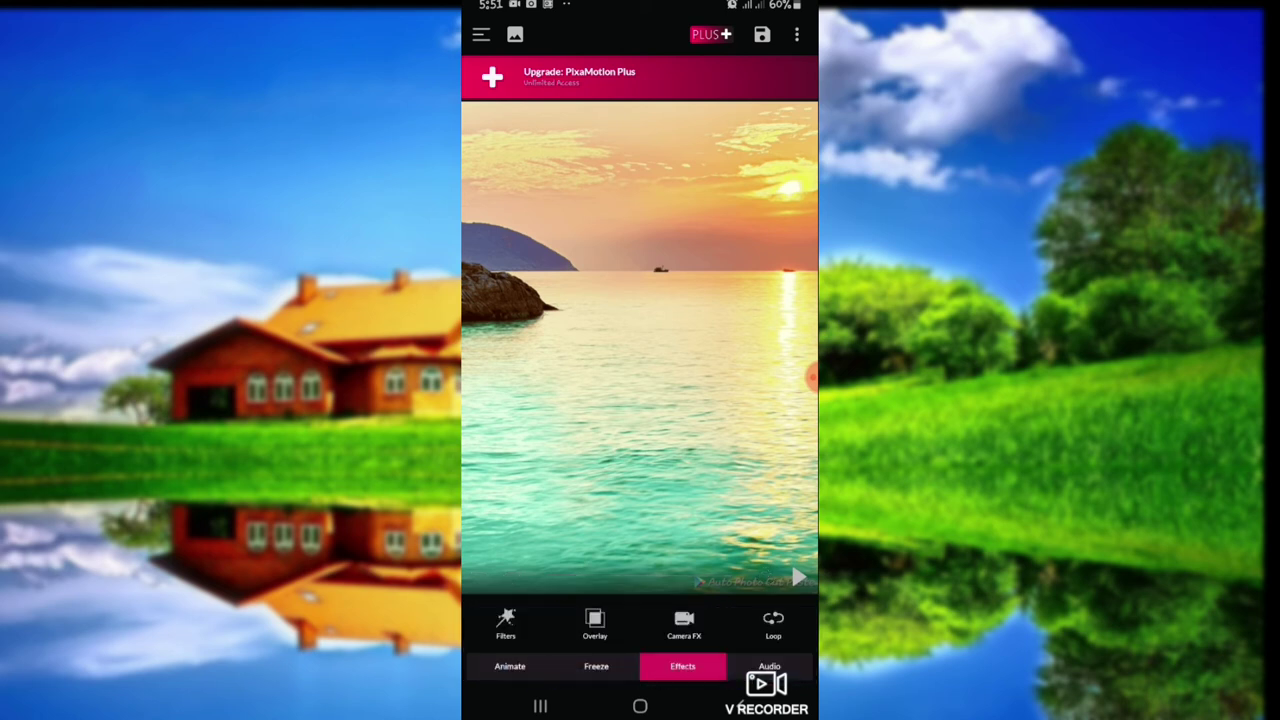
Set the camera motion from Shift 4 to None and return to the Animate tools.
{"action": "left_click", "coordinate": [684, 622]}
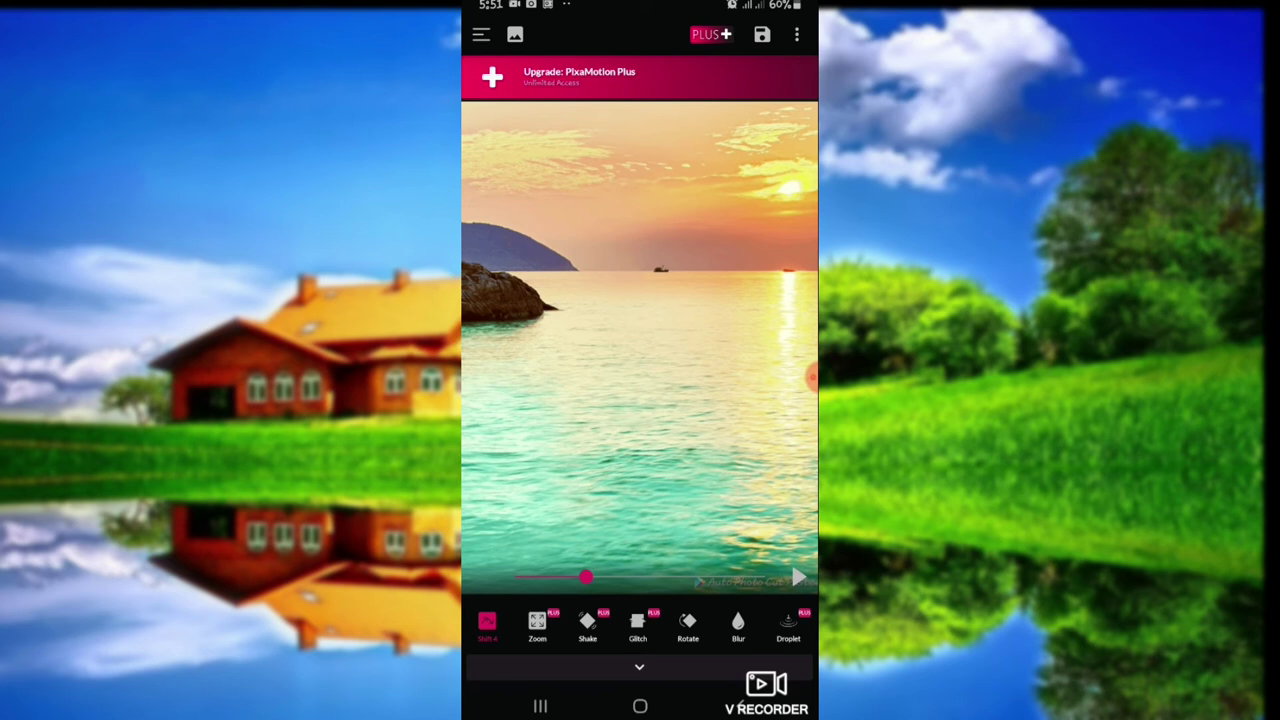
{"action": "left_click_drag", "start_coordinate": [540, 622], "coordinate": [740, 622]}
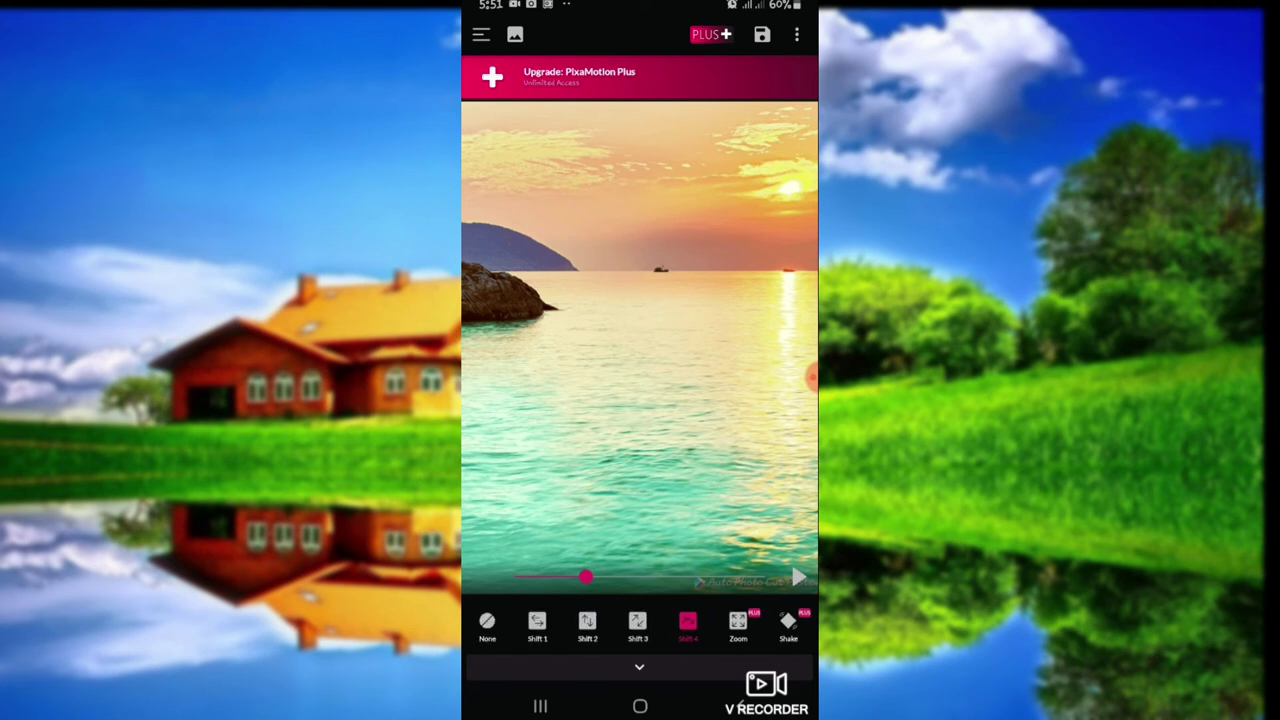
{"action": "left_click", "coordinate": [487, 622]}
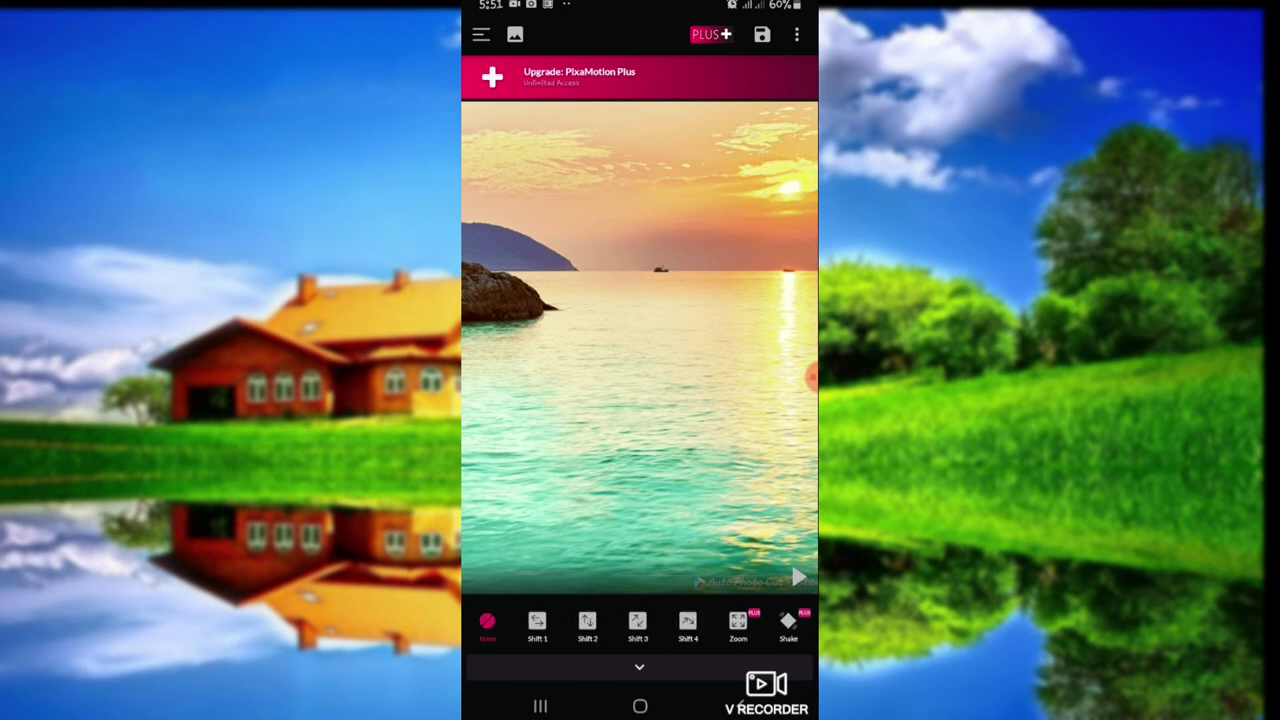
{"action": "left_click", "coordinate": [639, 666]}
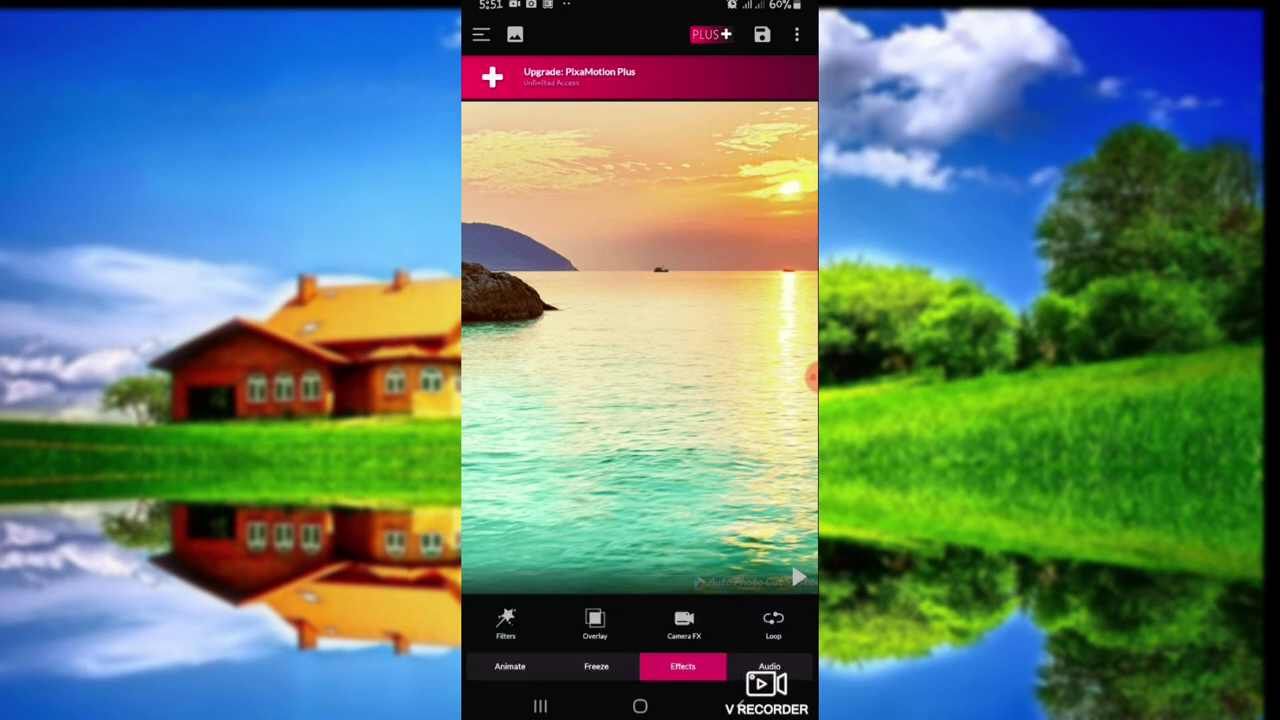
{"action": "left_click", "coordinate": [510, 666]}
Play the finished animation, then view the Save & Share screen (Video, 720p, 12 sec).
{"action": "left_click", "coordinate": [799, 577]}
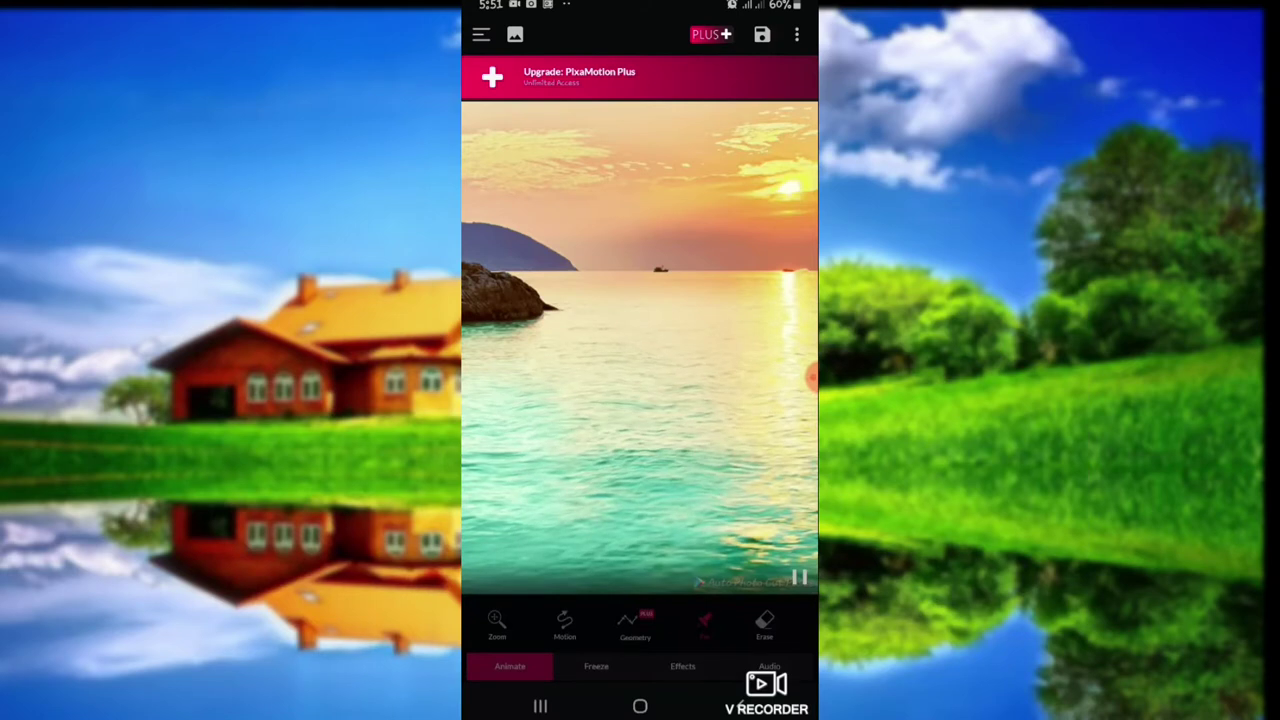
{"action": "left_click", "coordinate": [762, 34]}
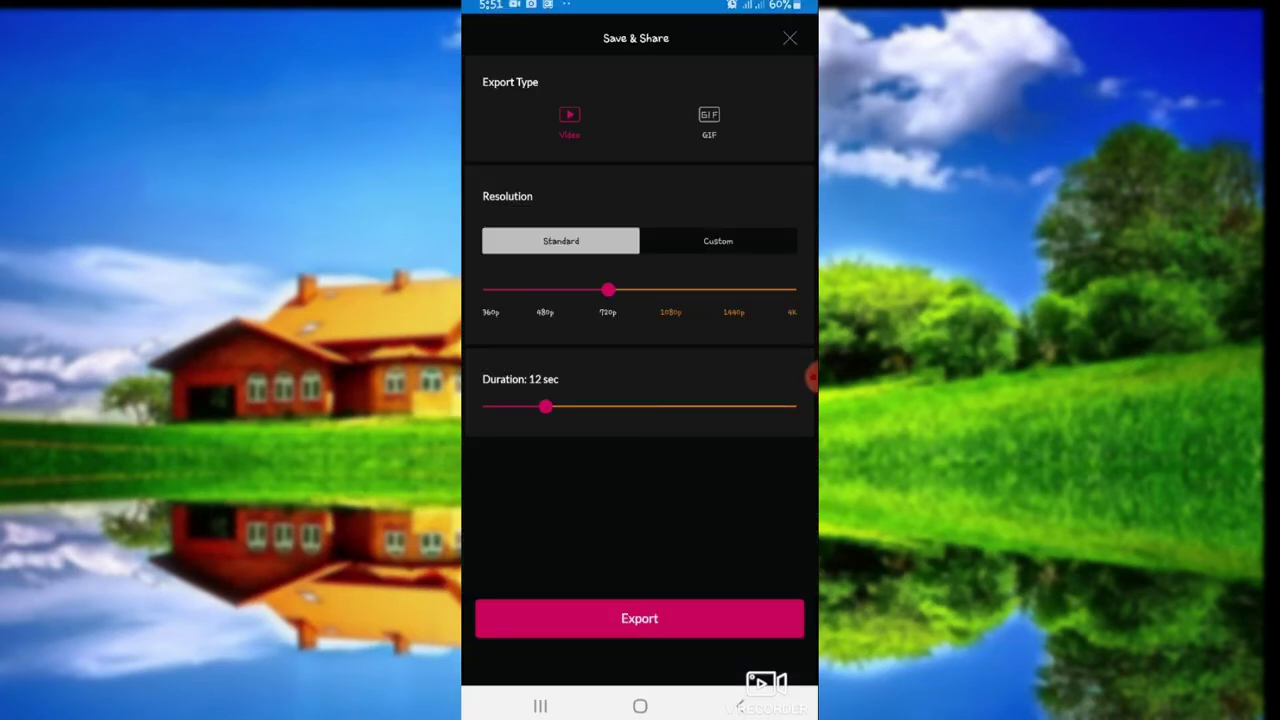
{"action": "key", "text": "Escape"}
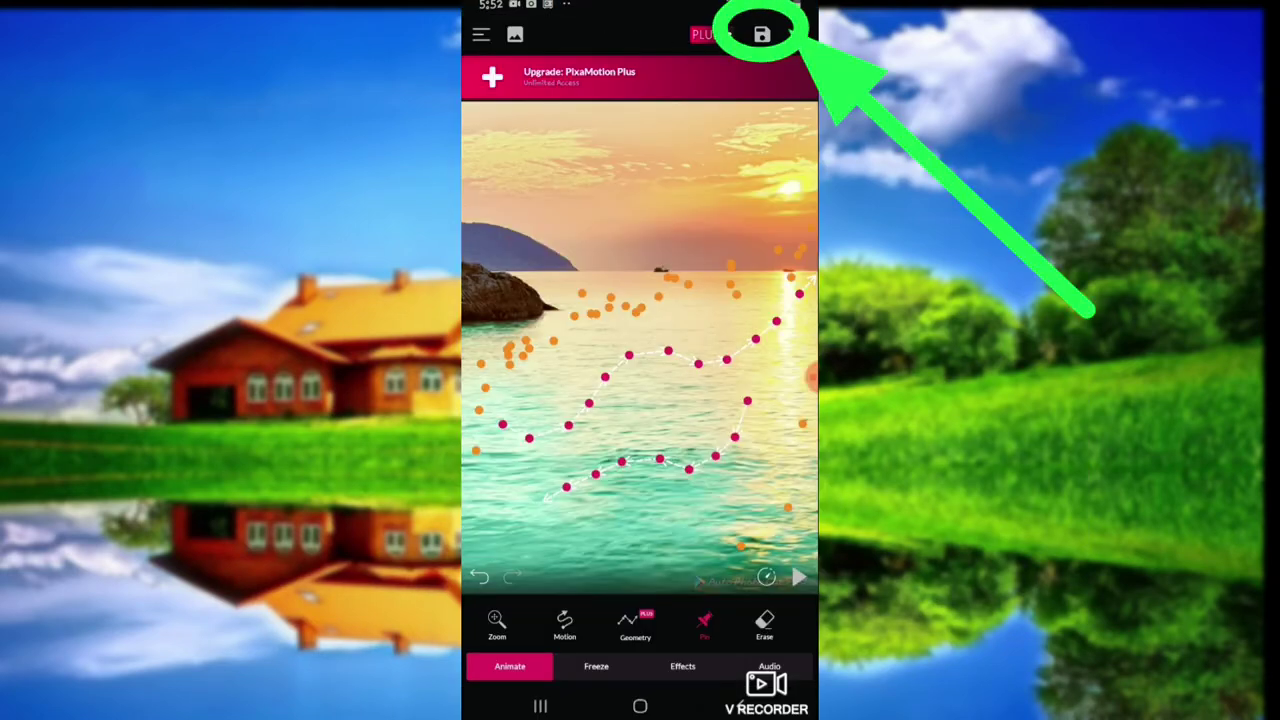
Reopen the Save & Share export screen, still set to 720p video with a 12-second duration.
{"action": "left_click", "coordinate": [762, 34]}
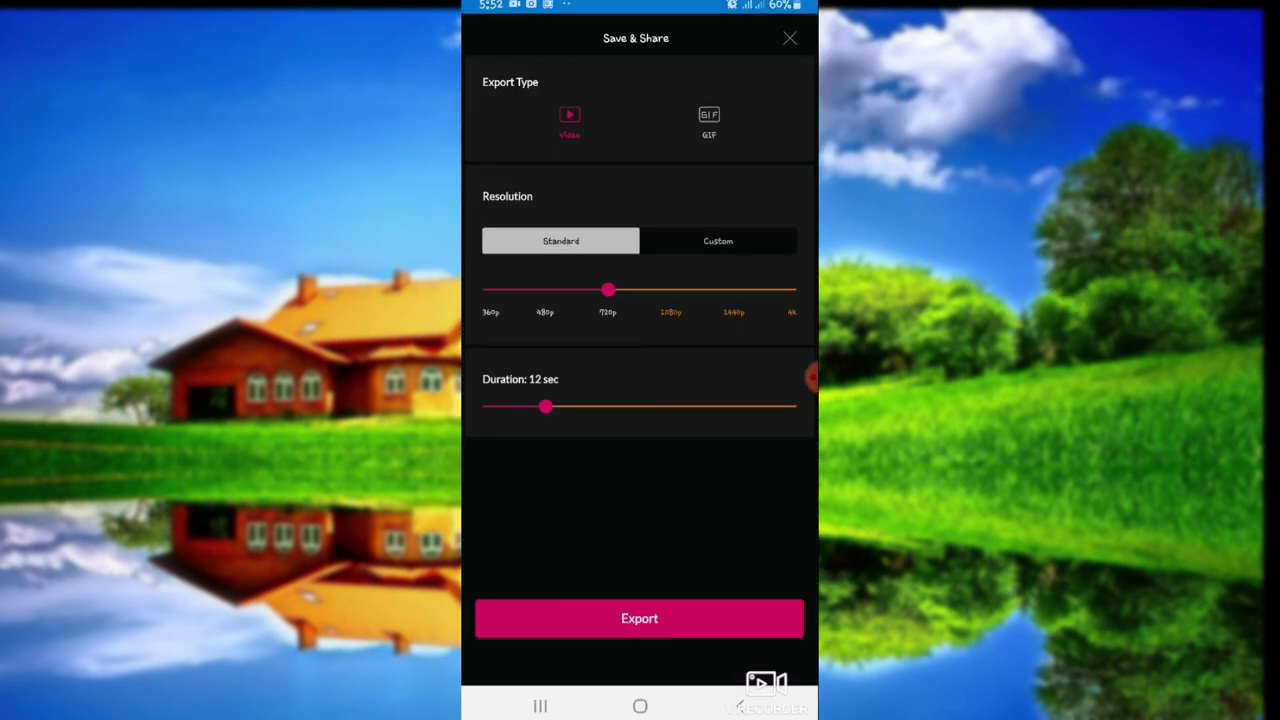